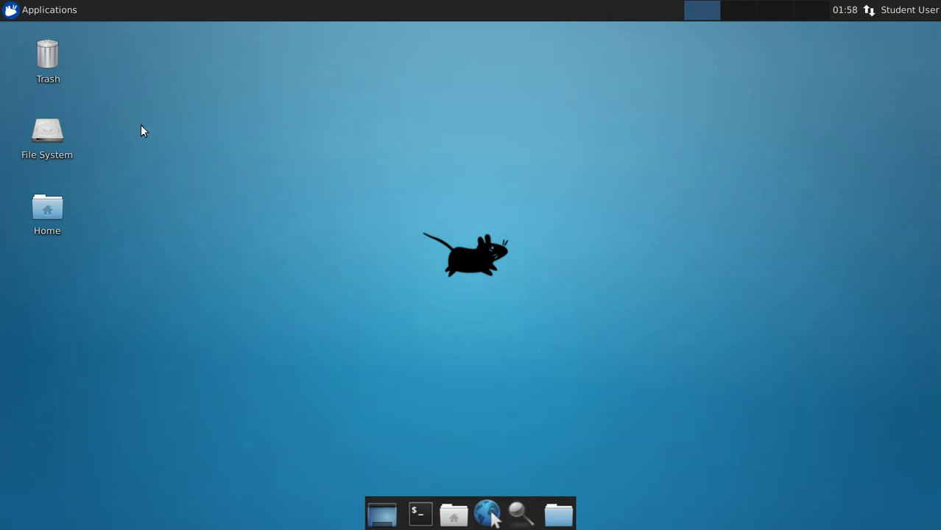
Step: Launch GNS3 from Education applications, cancel the new-project prompt, and start the web browser
click(61, 17)
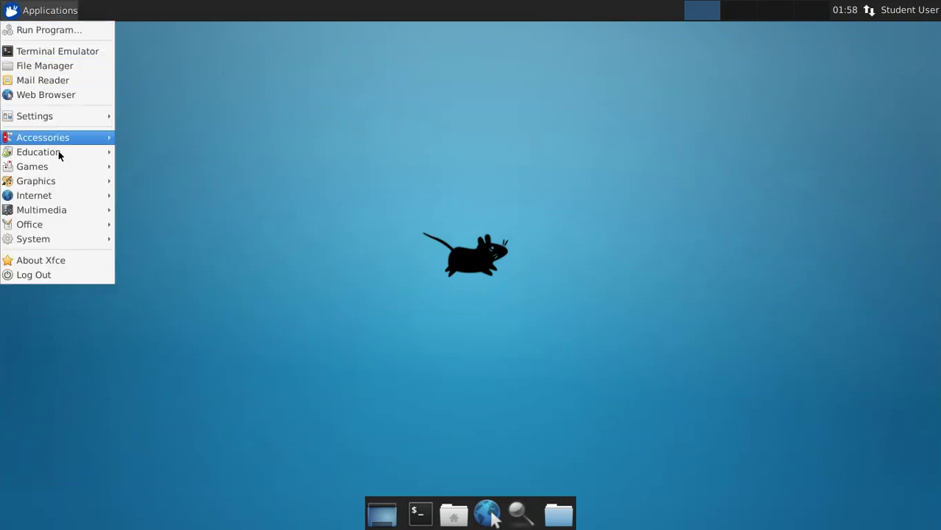
mouse_move(65, 151)
click(151, 152)
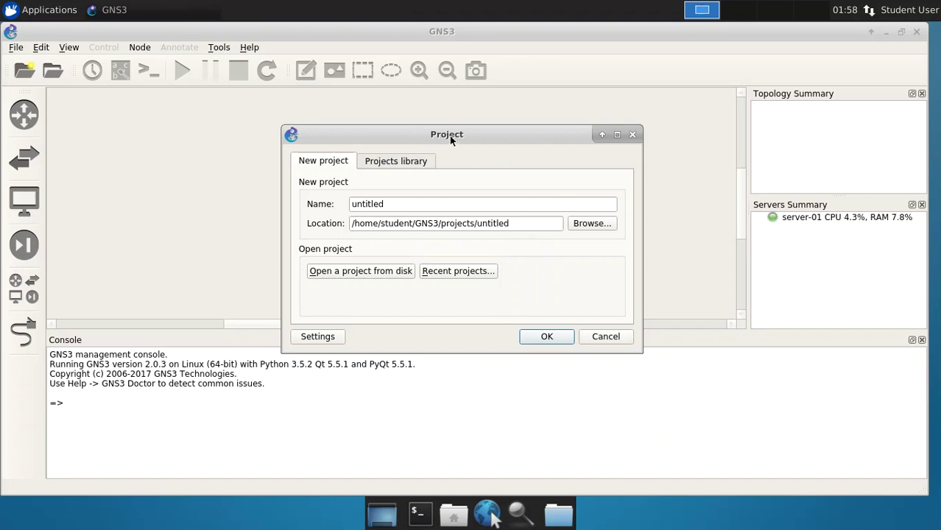
click(606, 340)
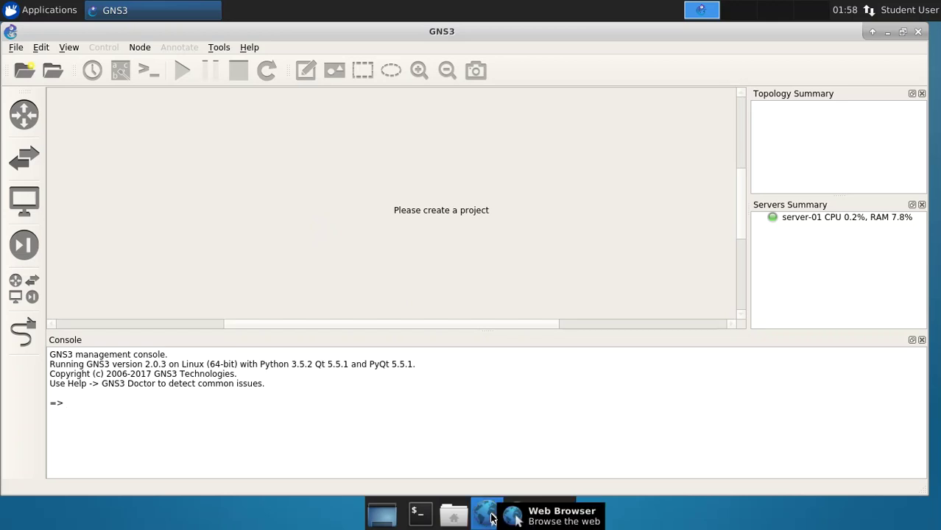
click(488, 518)
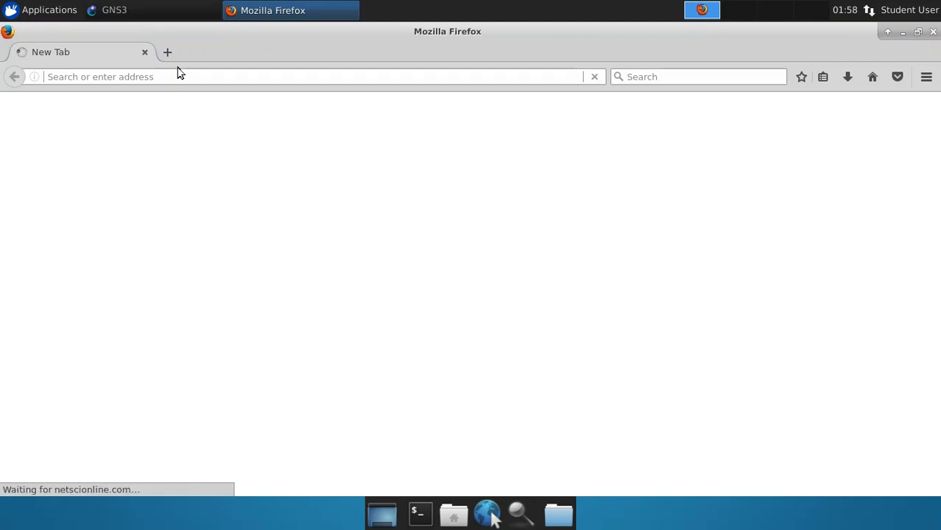
Step: Load gns3.com in a new Firefox tab and go to Marketplace > Appliances
click(168, 53)
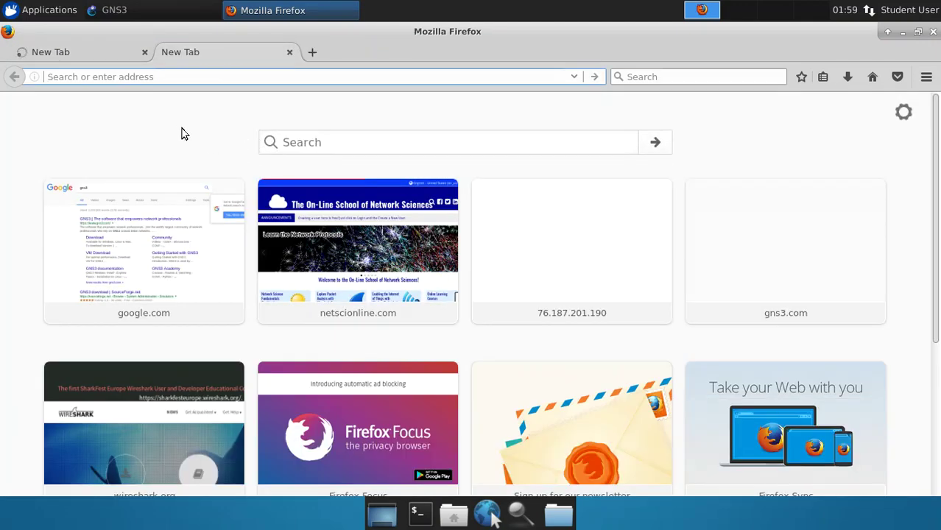
text(gns3.)
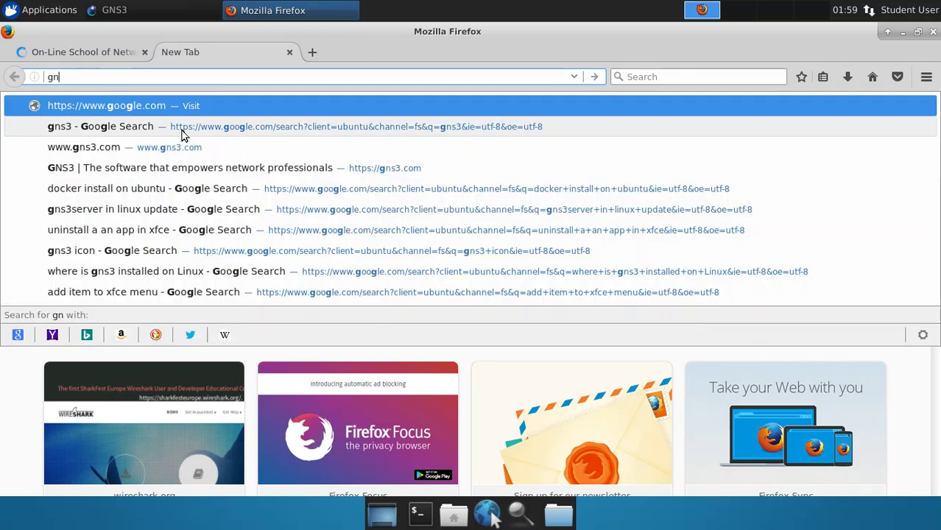
text(co)
key(Return)
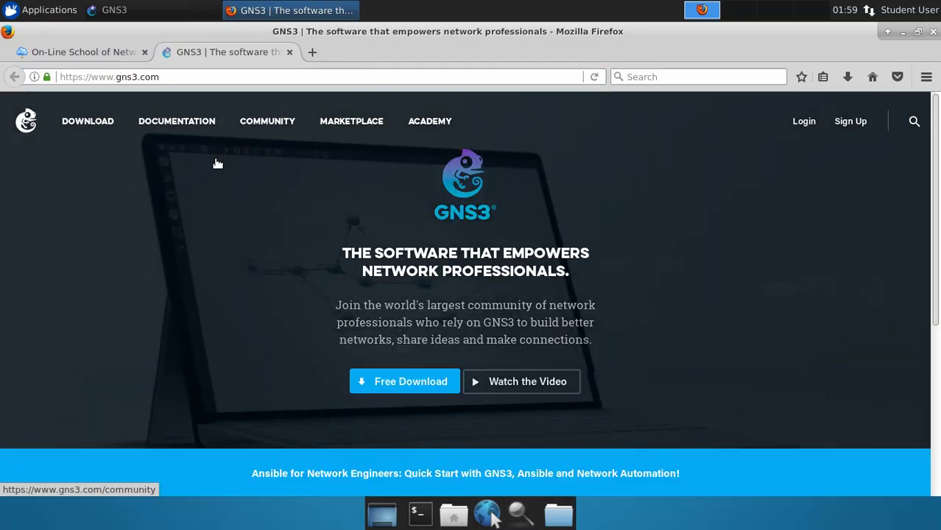
click(347, 123)
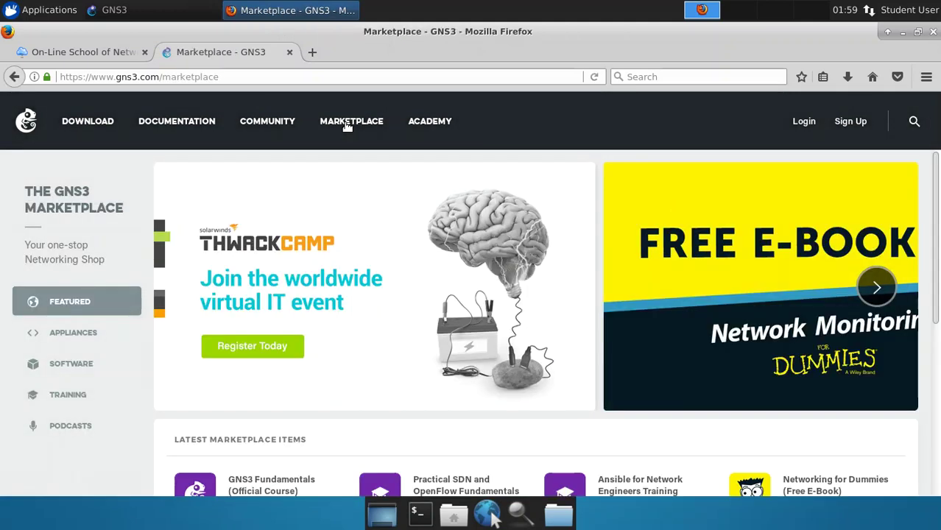
click(72, 337)
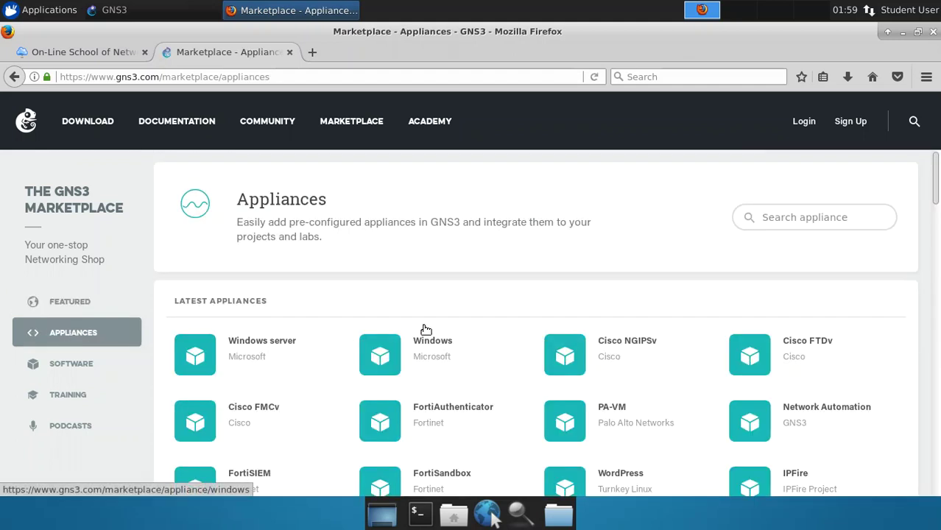
Step: Save the network_automation.gns3a template from the Network Automation appliance, then close its details
scroll(426, 329, down, 3)
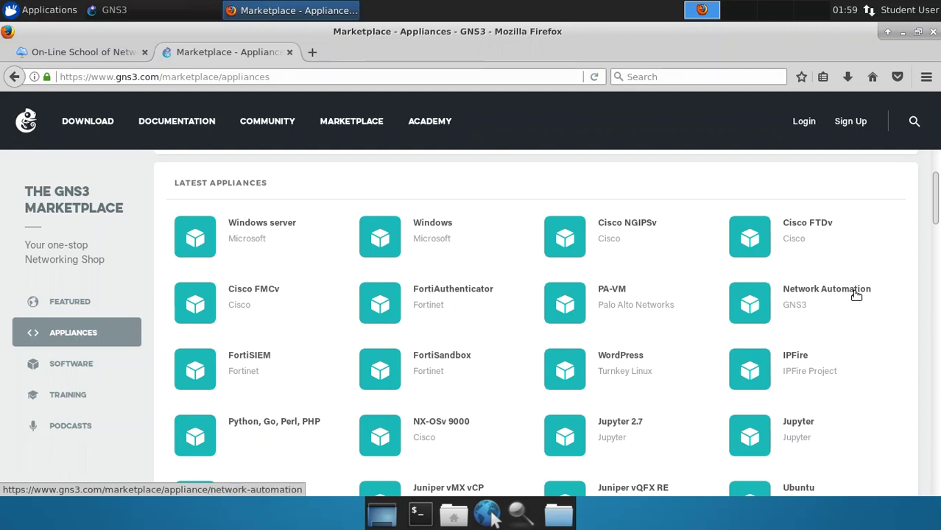
click(754, 301)
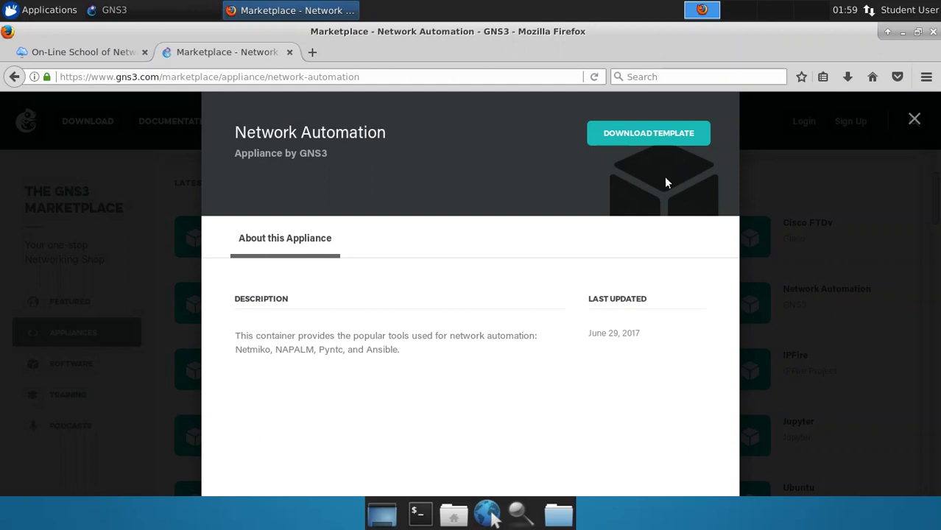
click(651, 140)
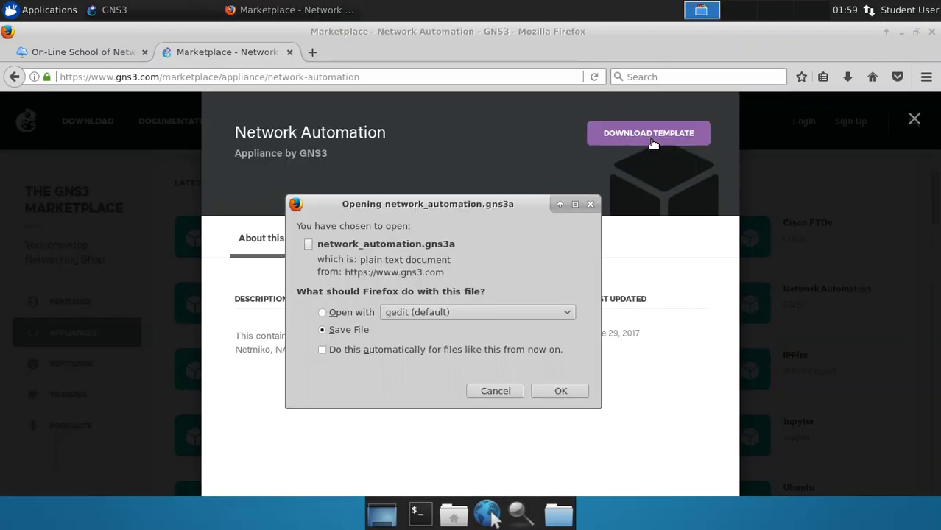
click(561, 394)
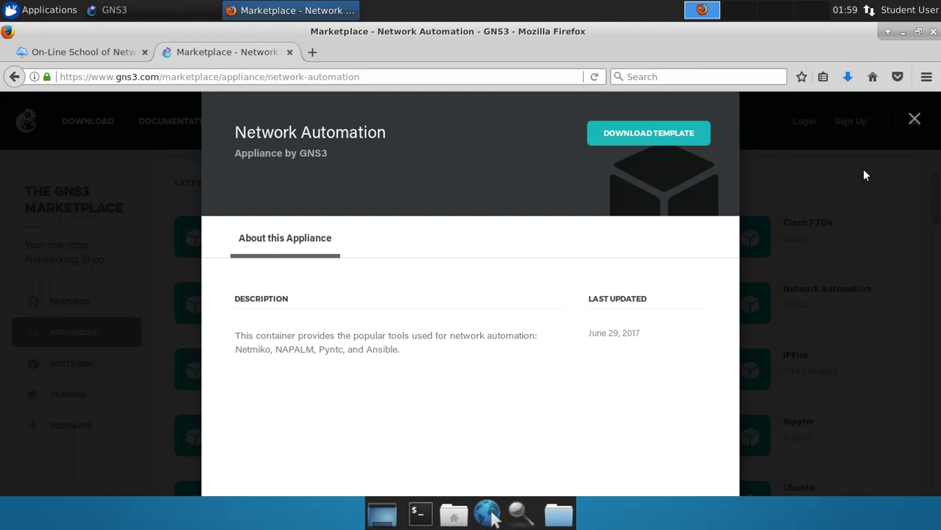
click(915, 119)
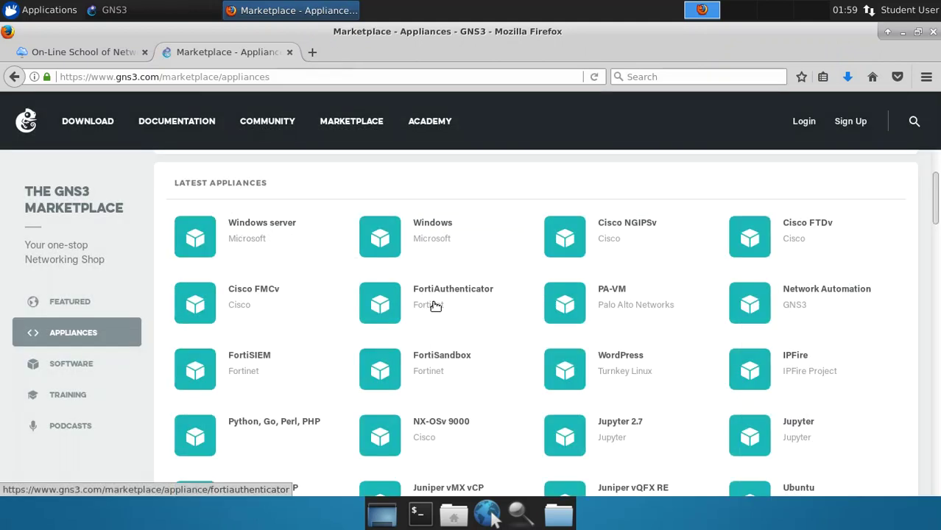
Step: Save ubuntu.gns3a from the Ubuntu appliance, then close Firefox along with both tabs
scroll(429, 303, down, 2)
scroll(428, 302, down, 3)
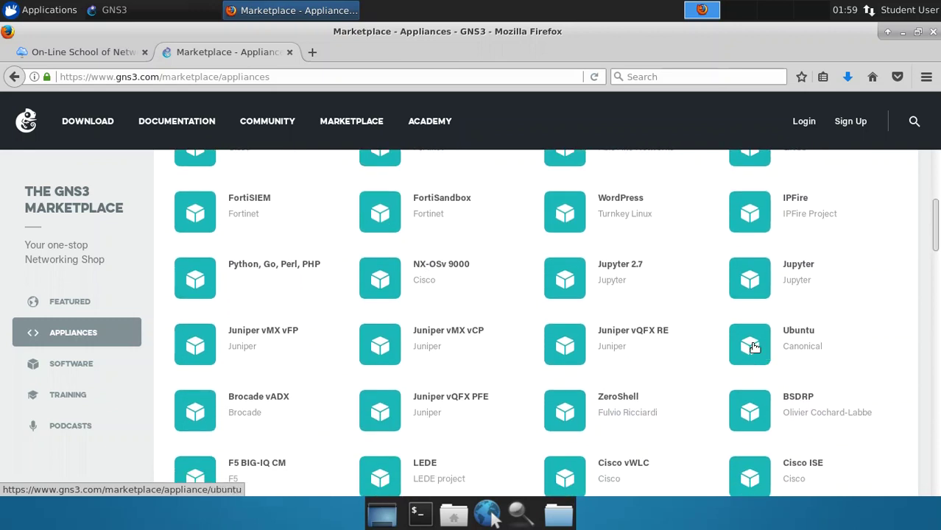
click(749, 349)
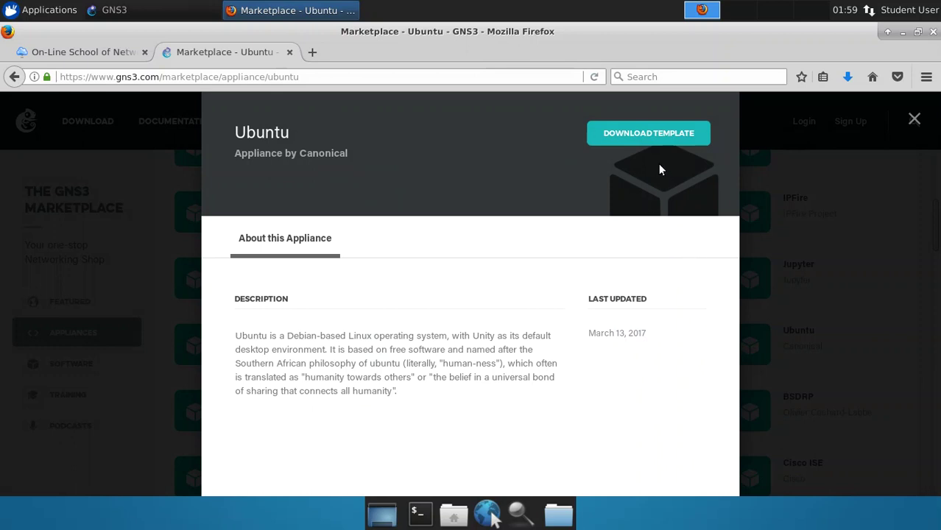
click(654, 136)
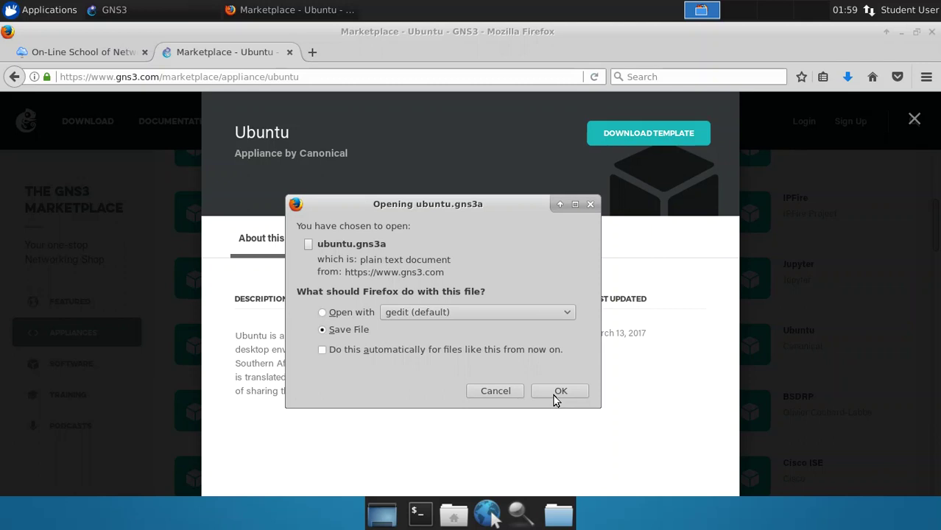
click(556, 398)
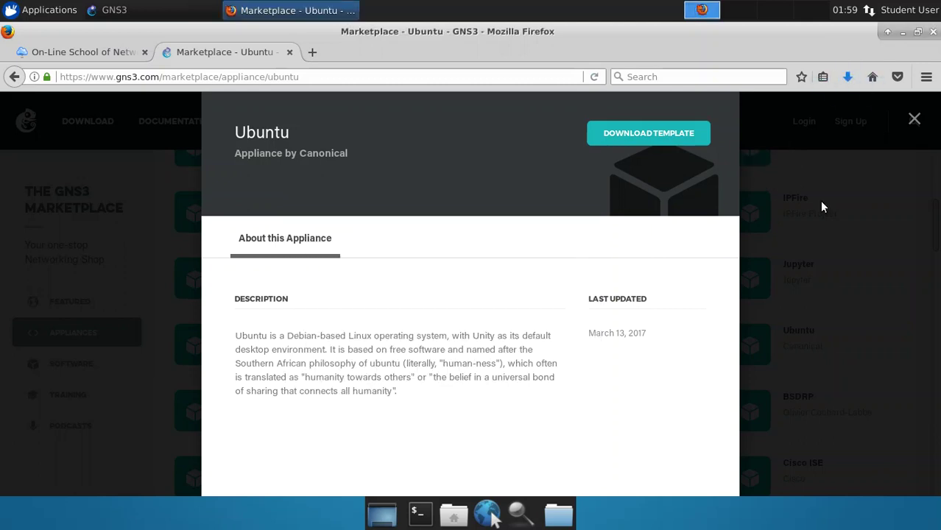
click(914, 119)
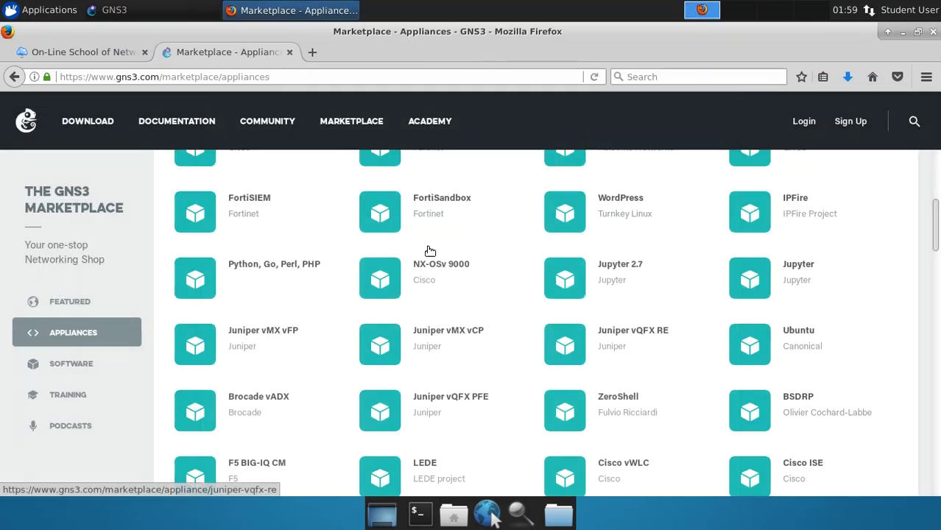
click(934, 33)
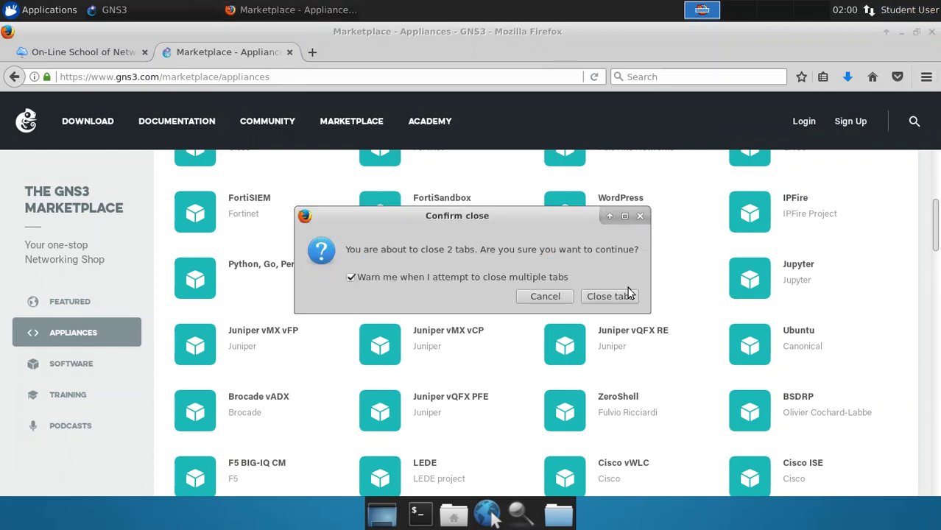
click(610, 296)
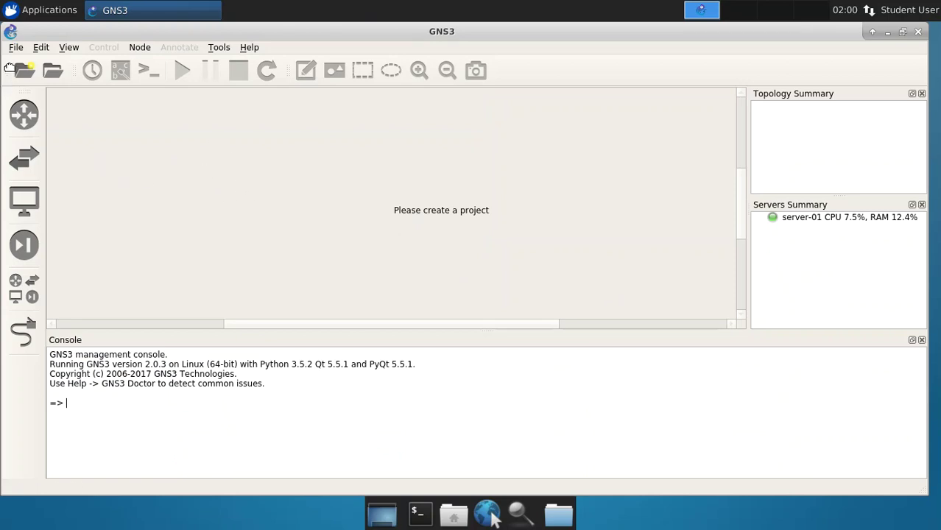
Step: Import network_automation.gns3a as an appliance running on the local computer, through to Finish
click(16, 48)
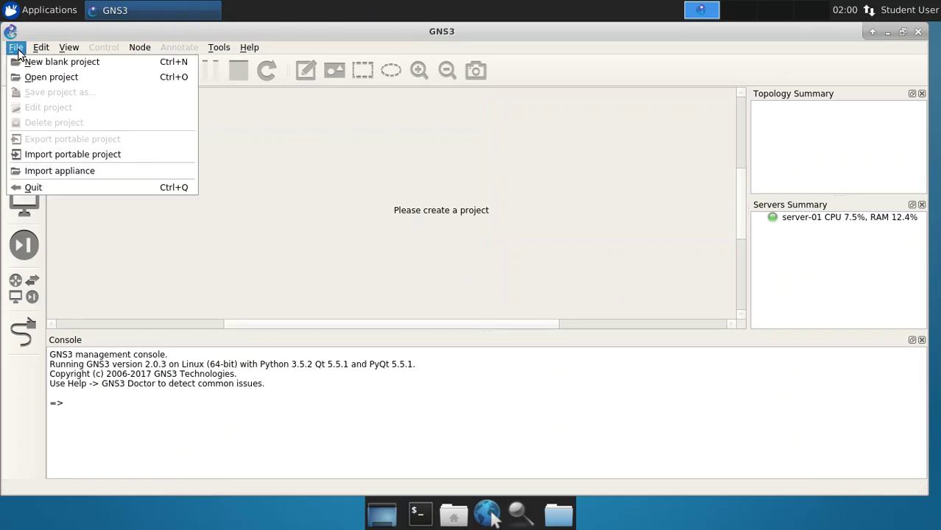
click(73, 177)
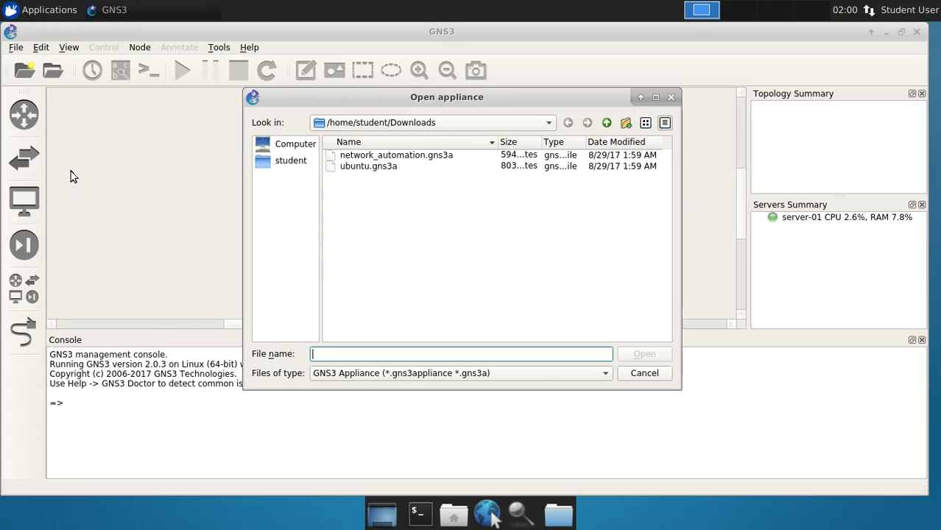
click(373, 156)
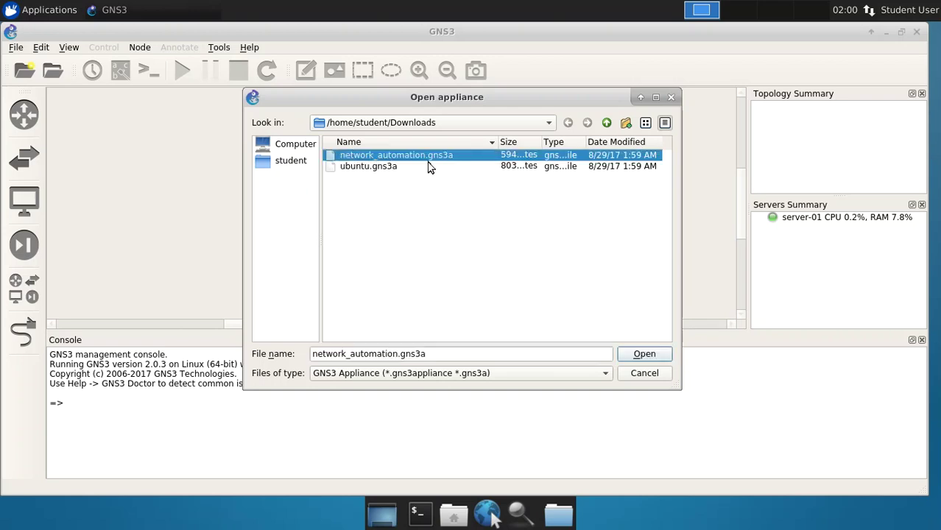
click(643, 358)
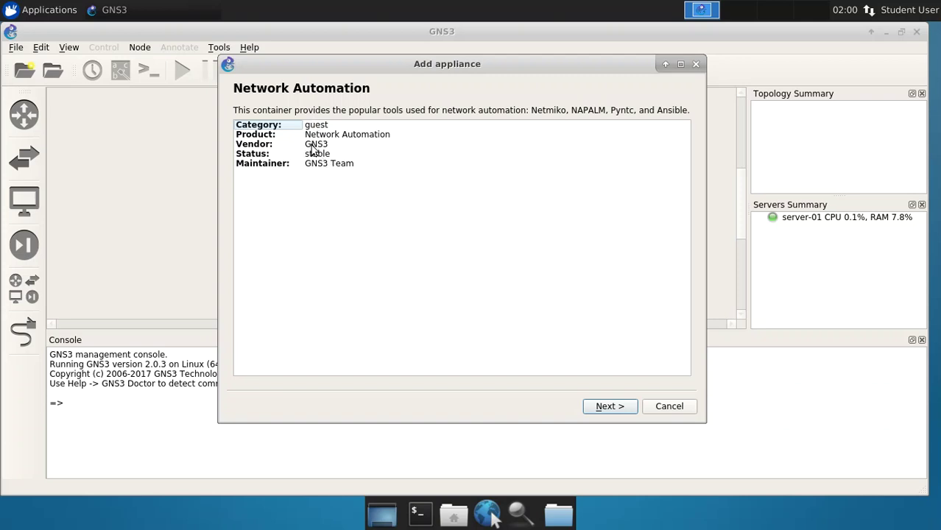
click(607, 407)
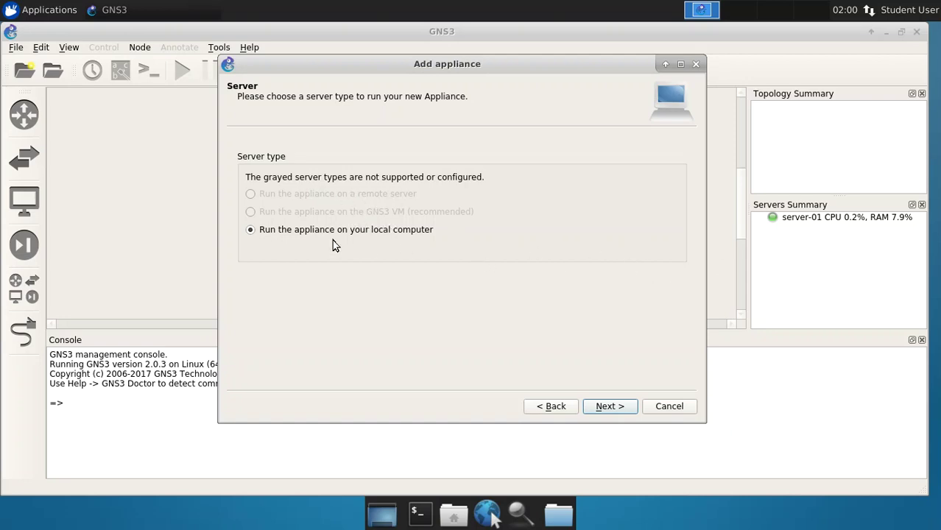
click(610, 407)
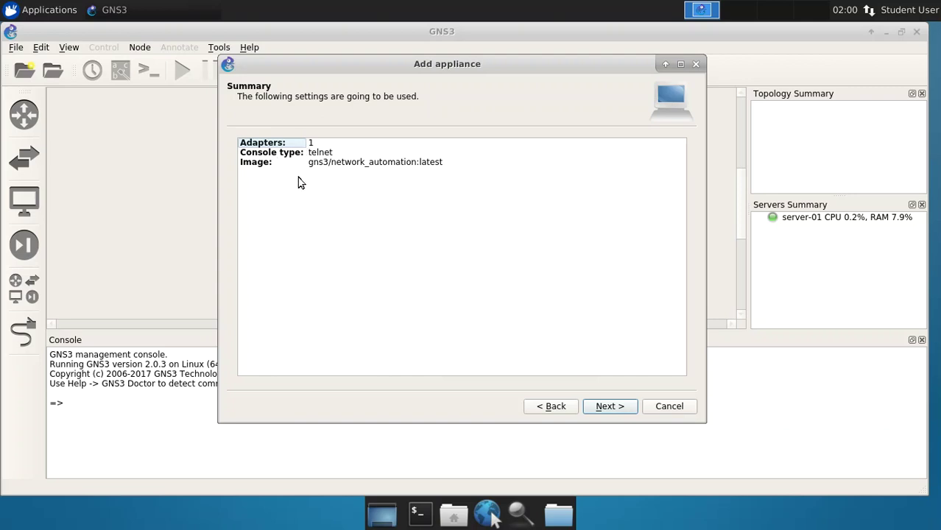
click(602, 412)
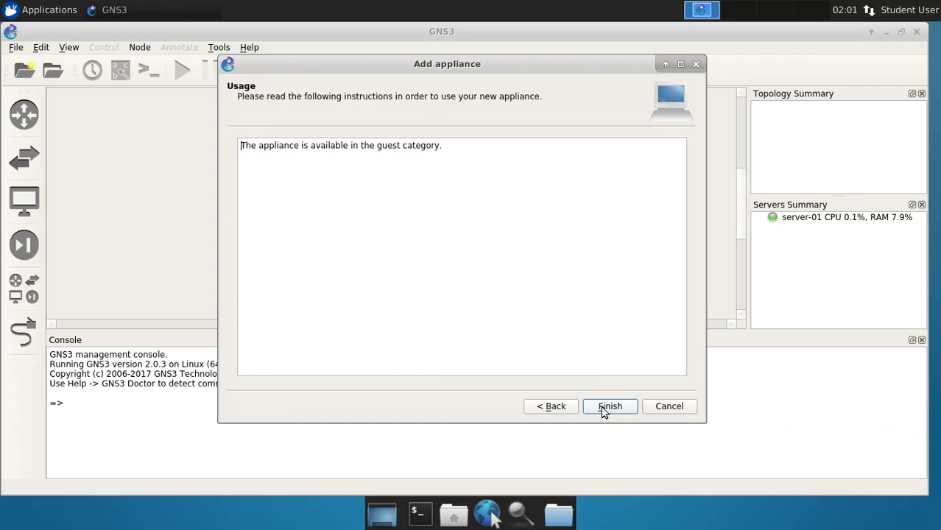
click(605, 411)
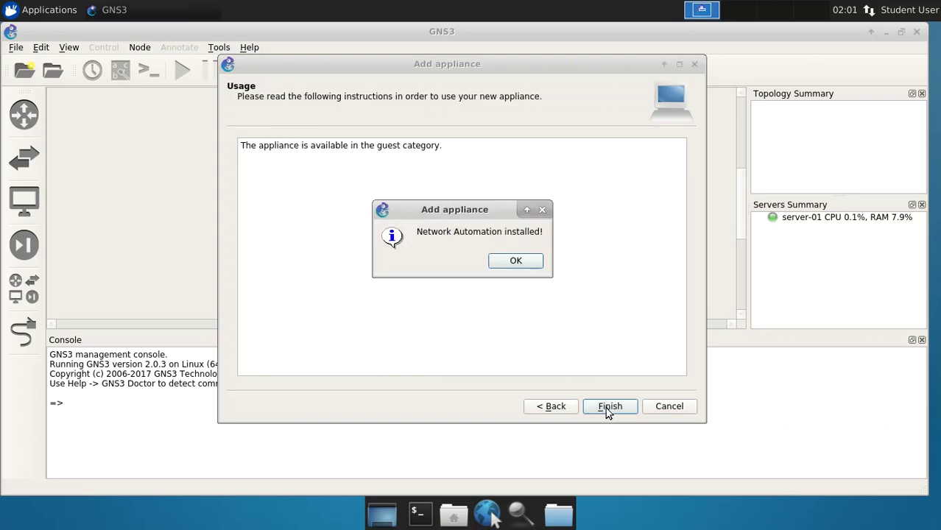
click(517, 263)
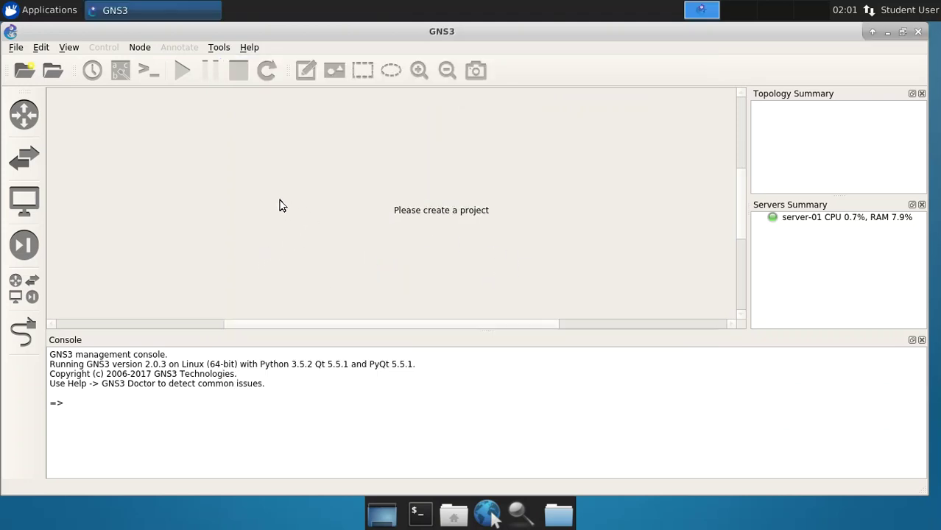
Step: Review the End Devices list, noting Ubuntu is absent, then bring up the File menu
click(23, 207)
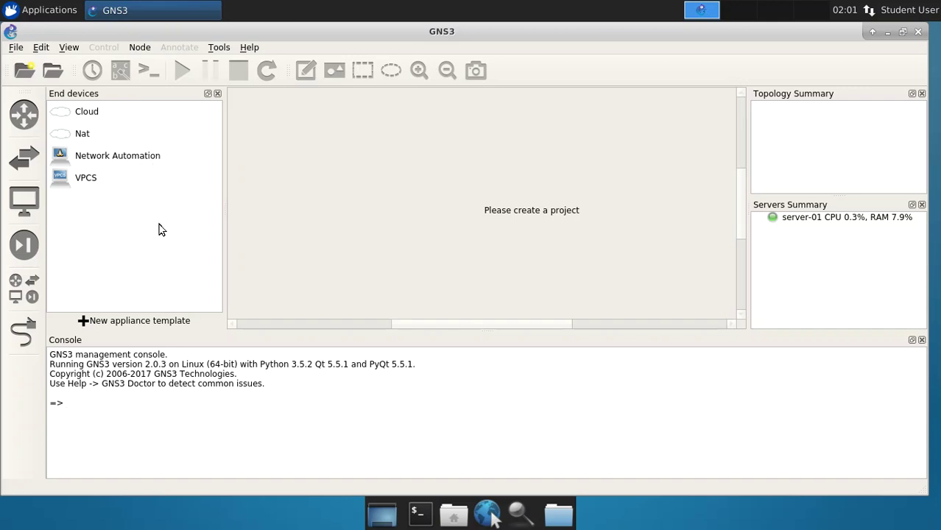
click(218, 93)
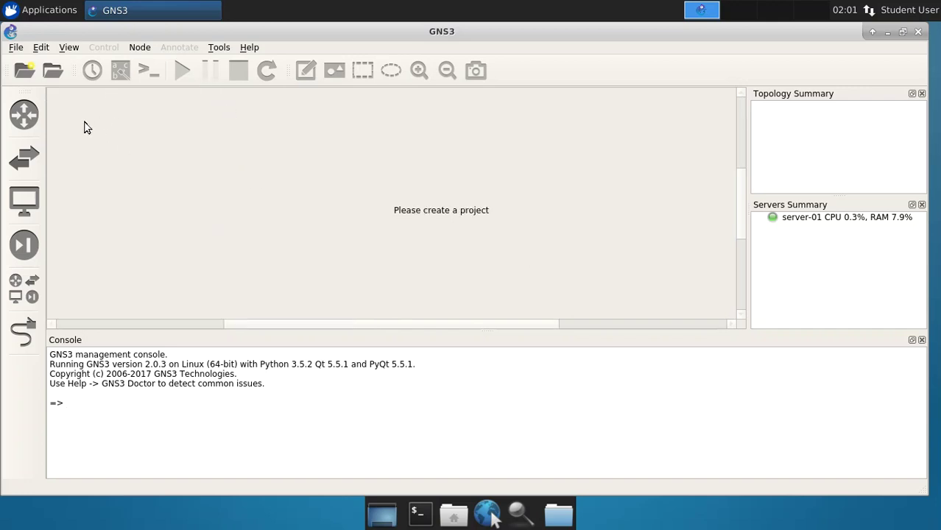
click(16, 48)
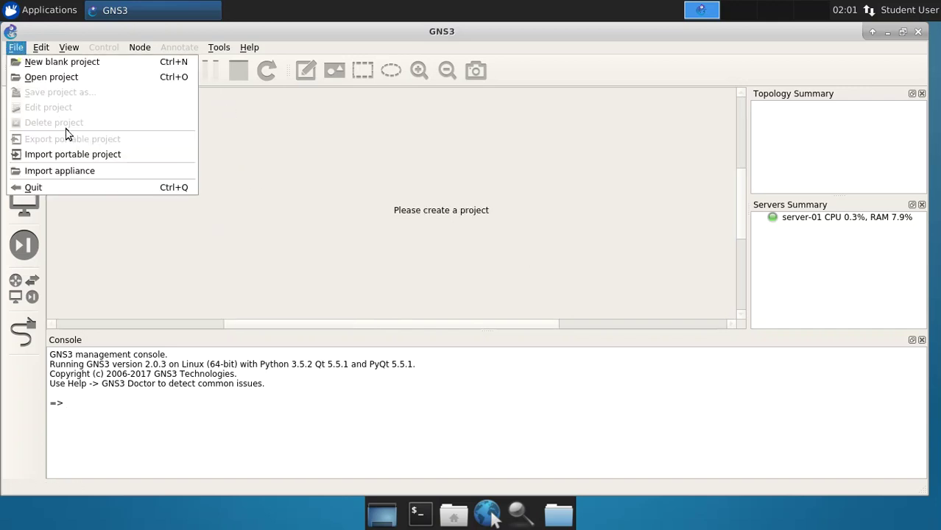
Step: Import ubuntu.gns3a from Downloads and complete the appliance wizard
click(65, 171)
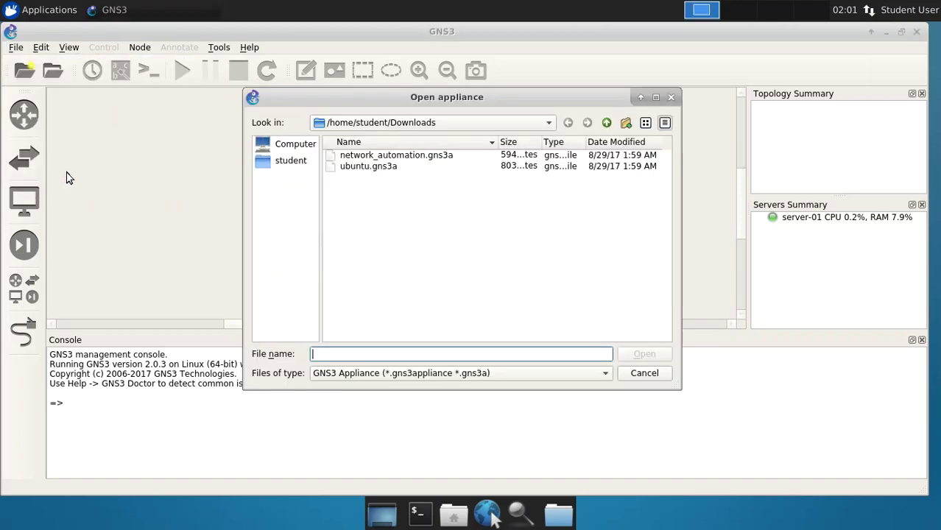
click(357, 168)
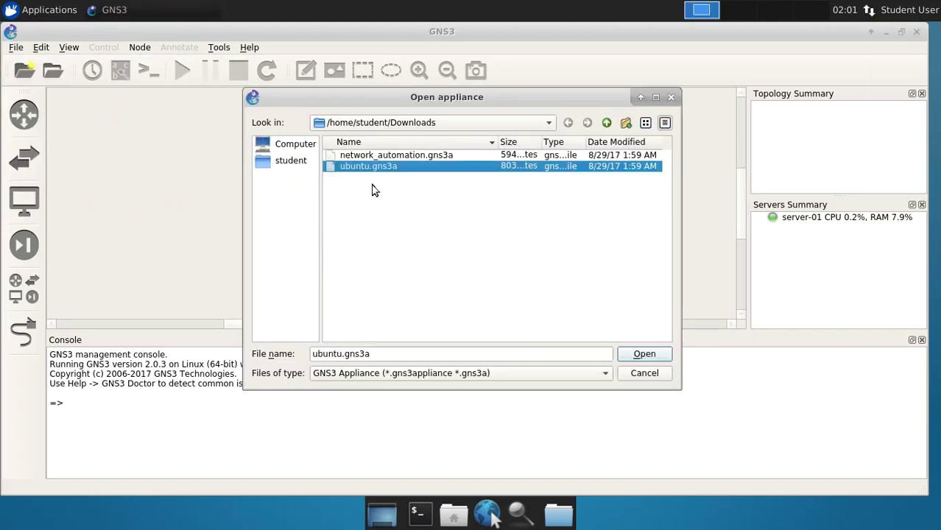
click(654, 361)
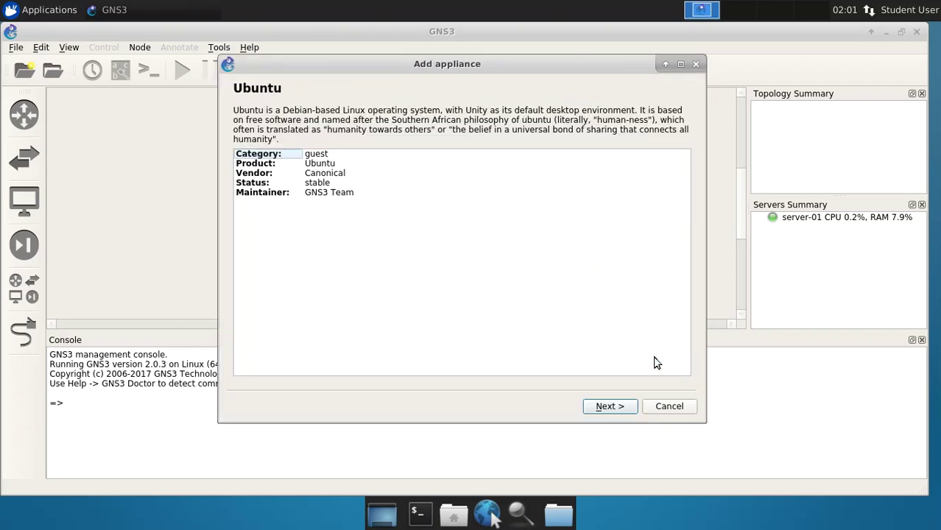
click(618, 411)
click(618, 410)
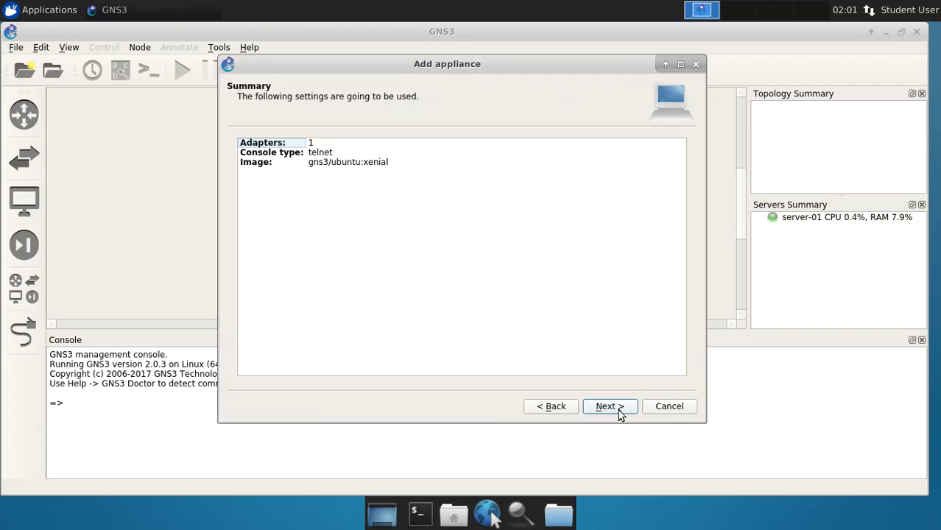
click(618, 409)
click(621, 414)
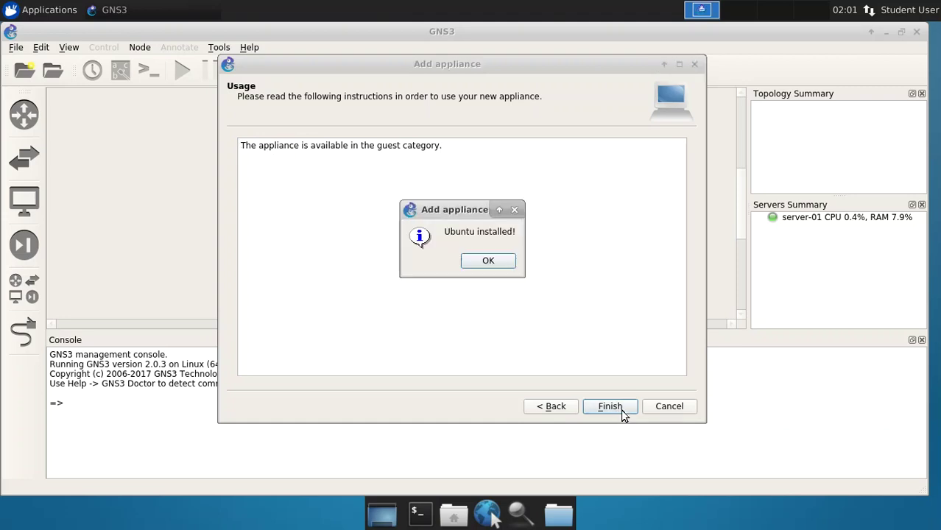
click(487, 260)
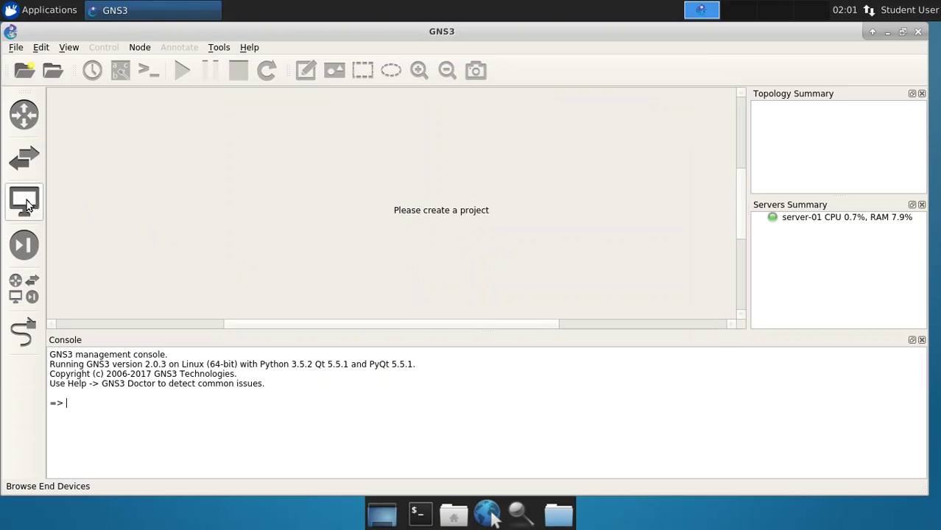
Step: Select the Network Automation and Ubuntu entries in the End Devices list to confirm both appear
click(25, 203)
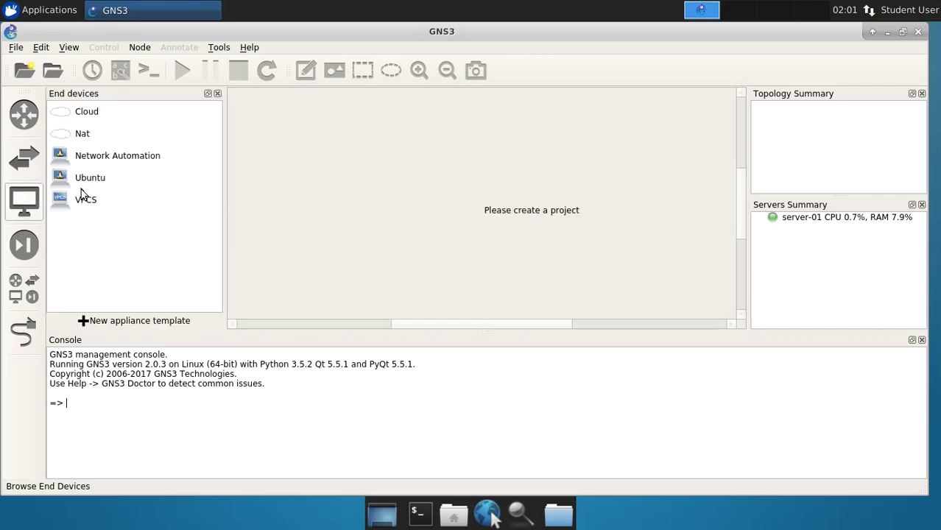
click(122, 160)
click(101, 183)
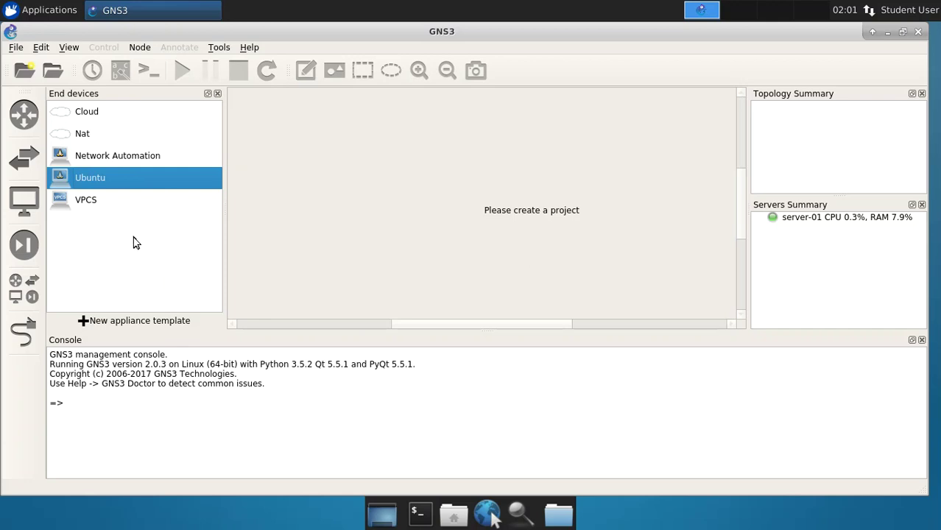
click(116, 157)
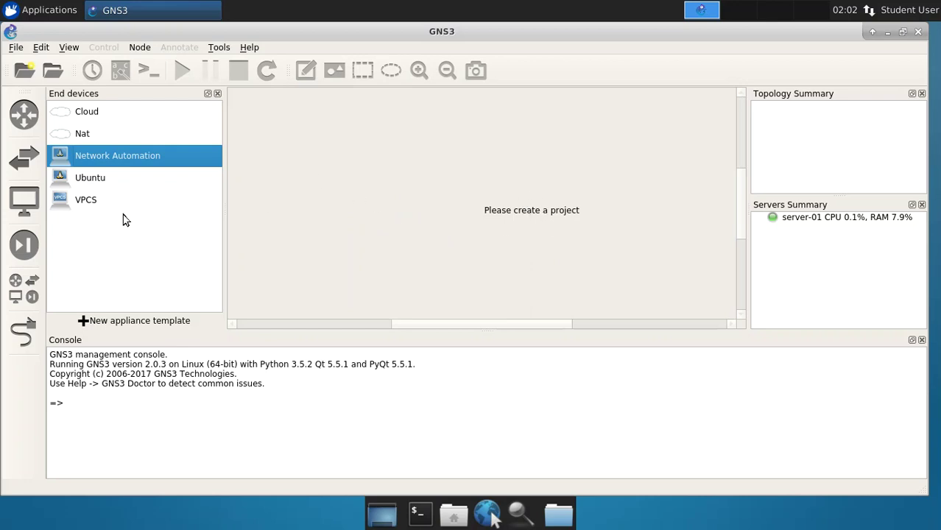
Step: Start a new blank project, replacing 'untitled' with the name ansibletest
click(26, 72)
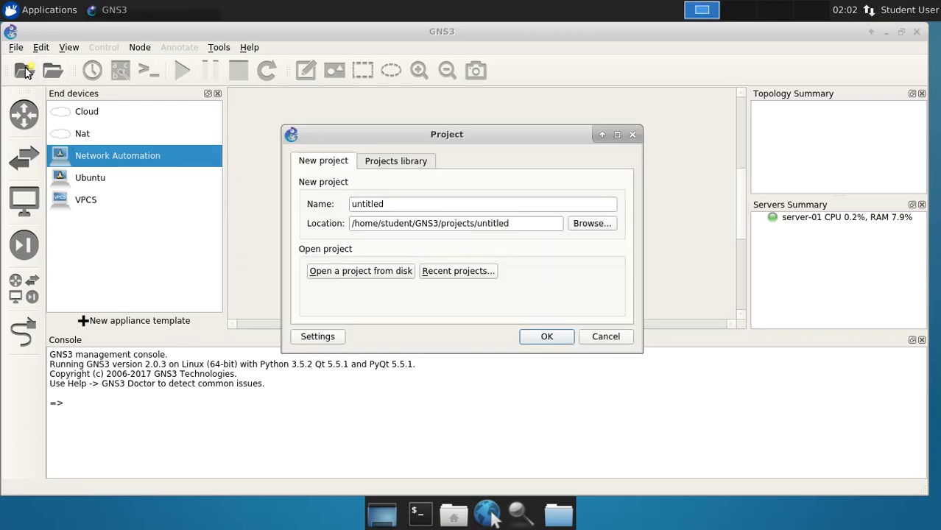
drag(396, 204, 342, 197)
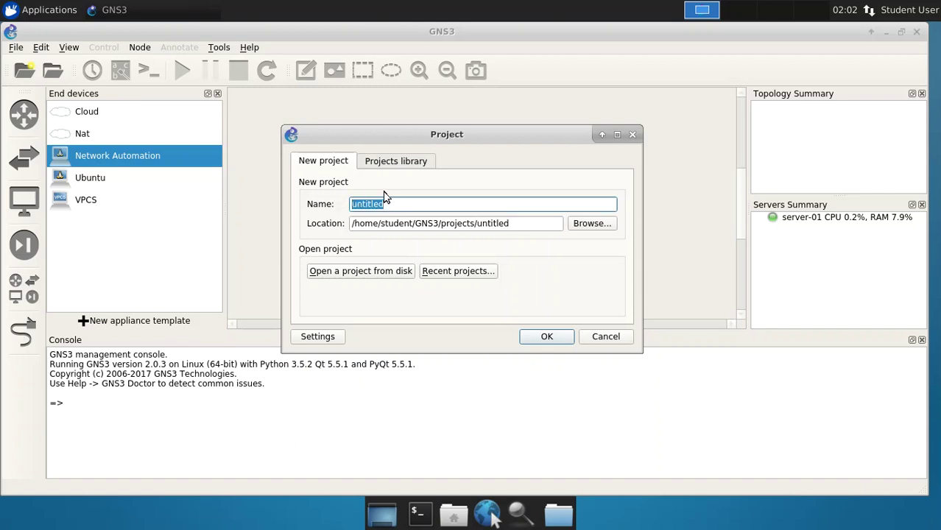
text(ansibletest)
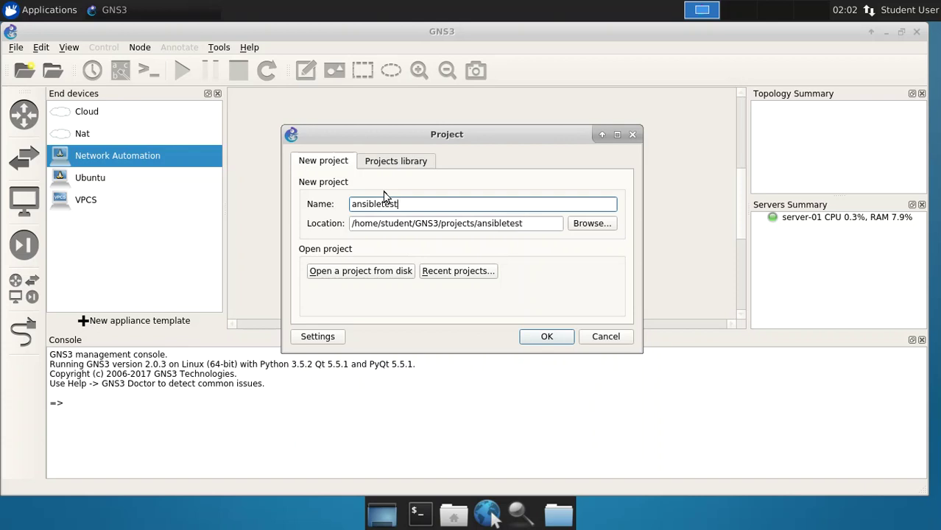
click(559, 338)
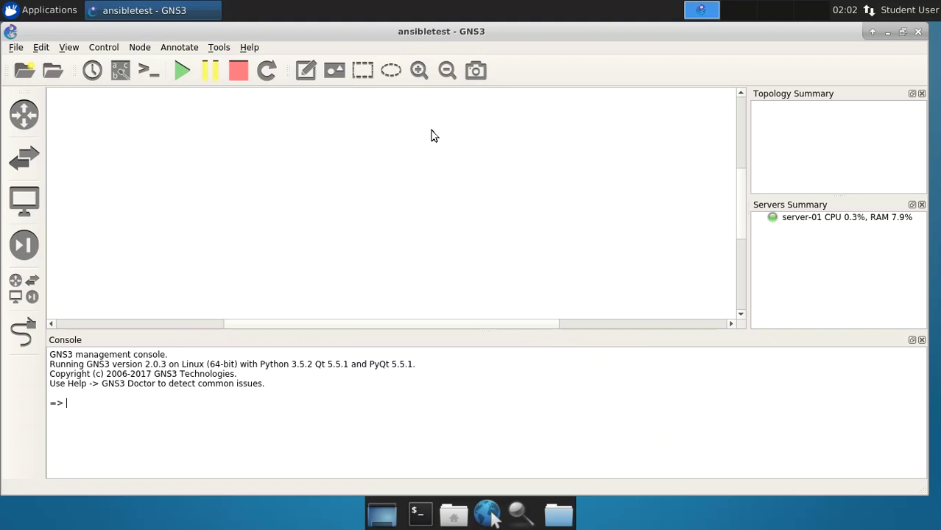
Step: Drag a Network Automation node and an Ubuntu node from End Devices onto the canvas
click(24, 200)
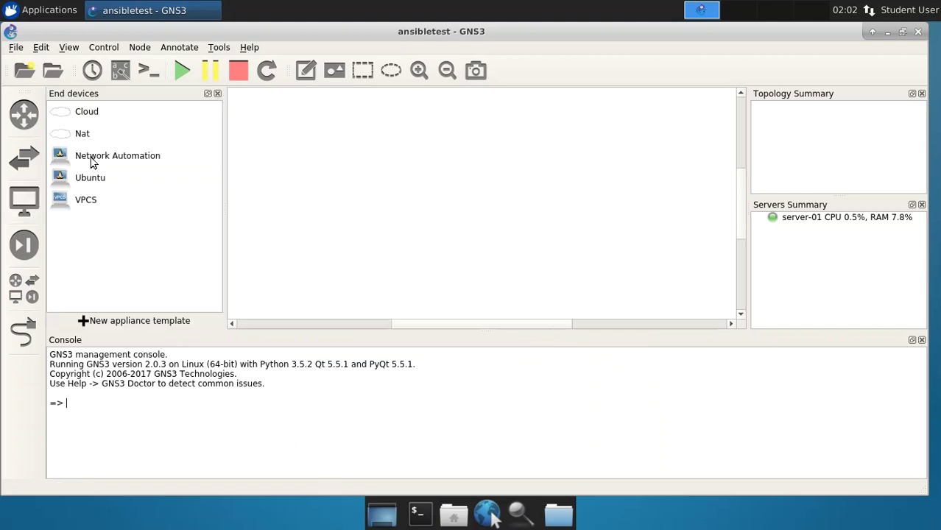
drag(96, 159, 402, 185)
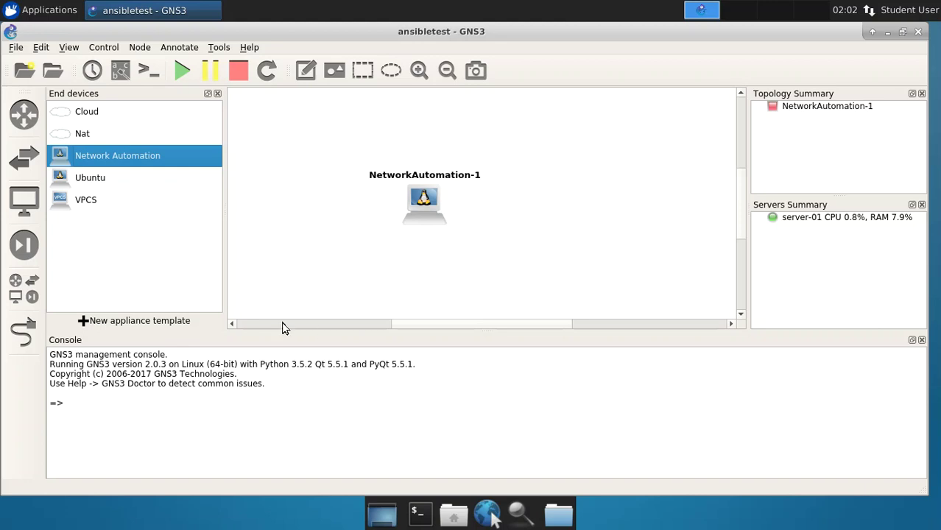
drag(63, 179, 384, 216)
drag(535, 223, 647, 209)
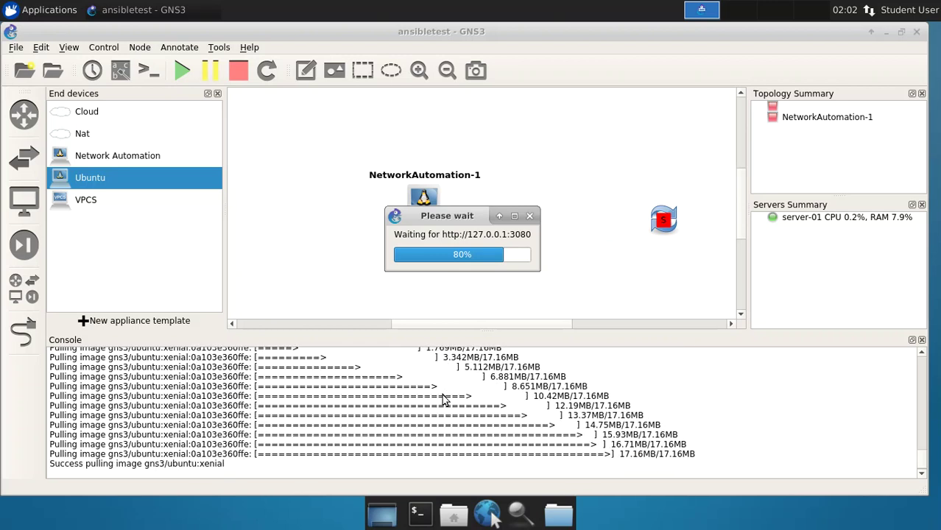
Step: Move NetworkAutomation-1 to the left and Ubuntu-1 slightly up on the right
drag(665, 224, 638, 199)
drag(418, 206, 347, 193)
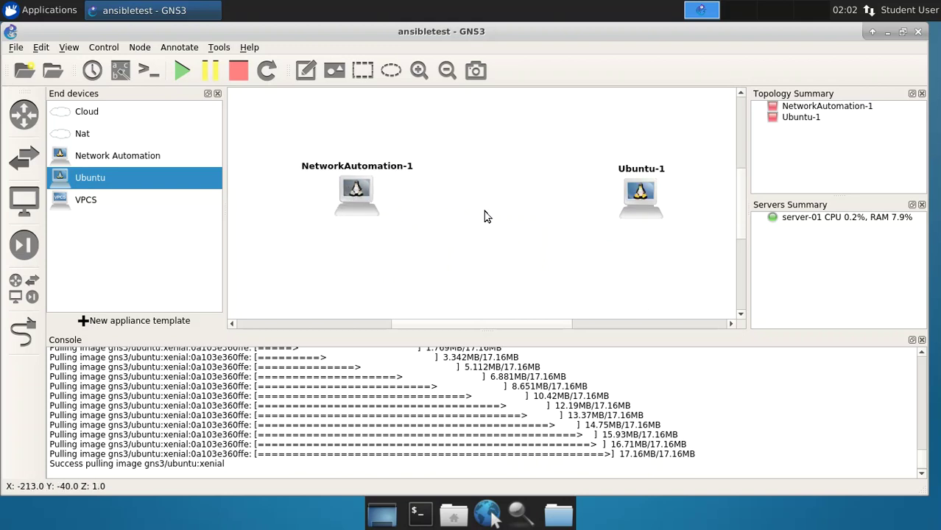
click(646, 198)
drag(646, 199, 651, 191)
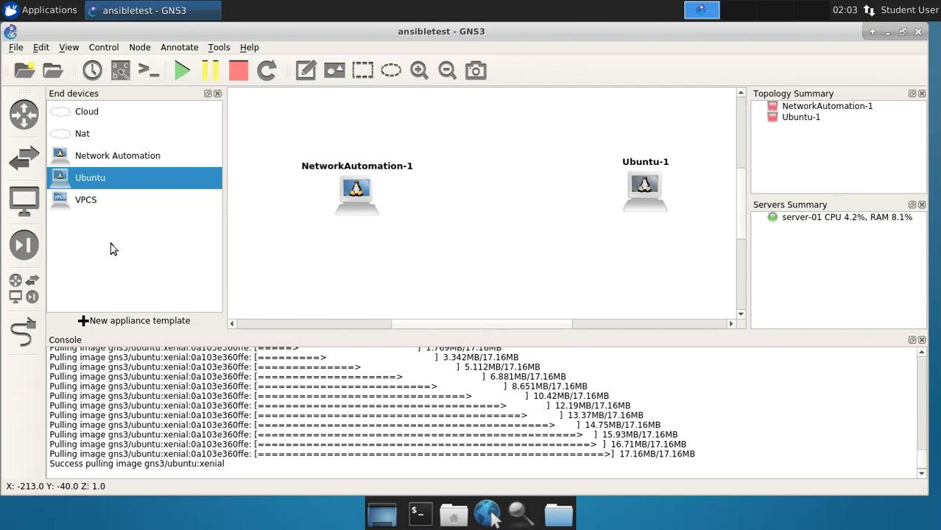
Step: Place an Ethernet switch (SW1) between NetworkAutomation-1 and Ubuntu-1
click(38, 165)
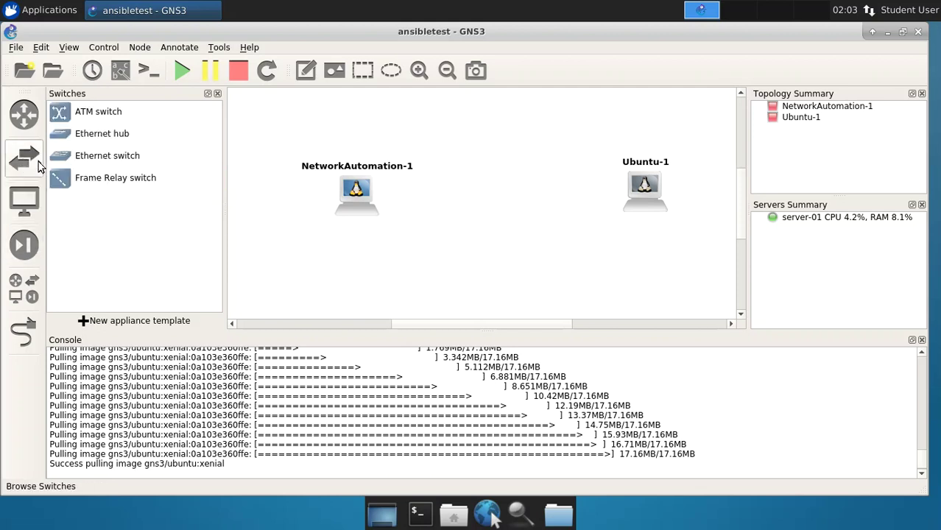
click(102, 159)
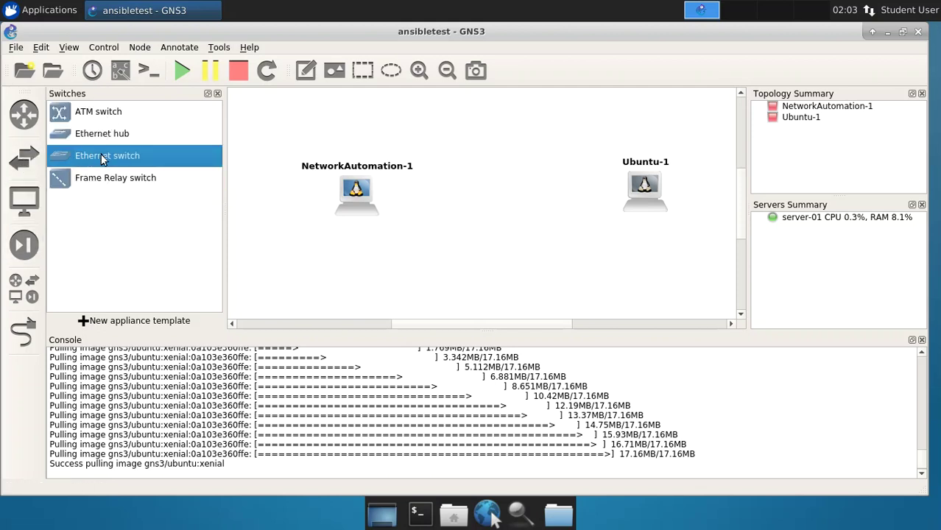
drag(99, 159, 506, 191)
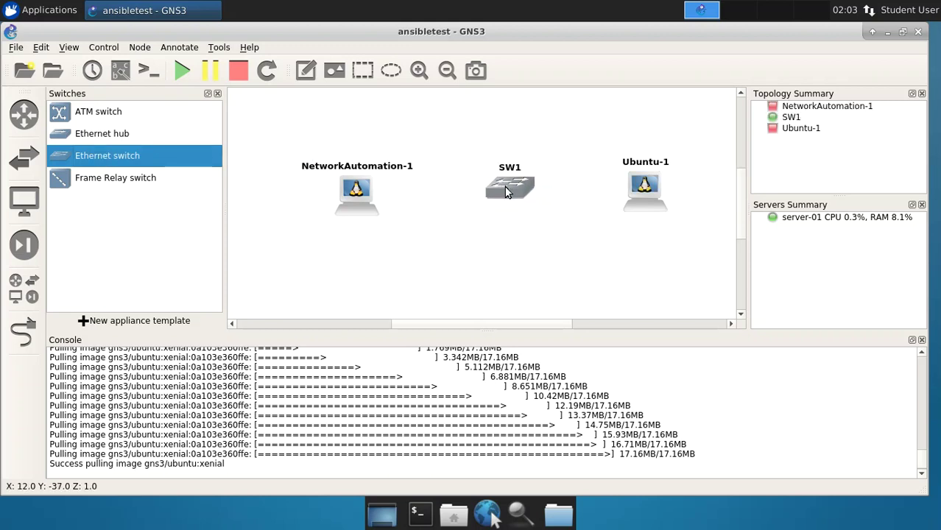
Step: Link NetworkAutomation-1 eth0 to SW1 Ethernet0, and SW1 Ethernet1 to Ubuntu-1 eth0
click(23, 333)
click(356, 193)
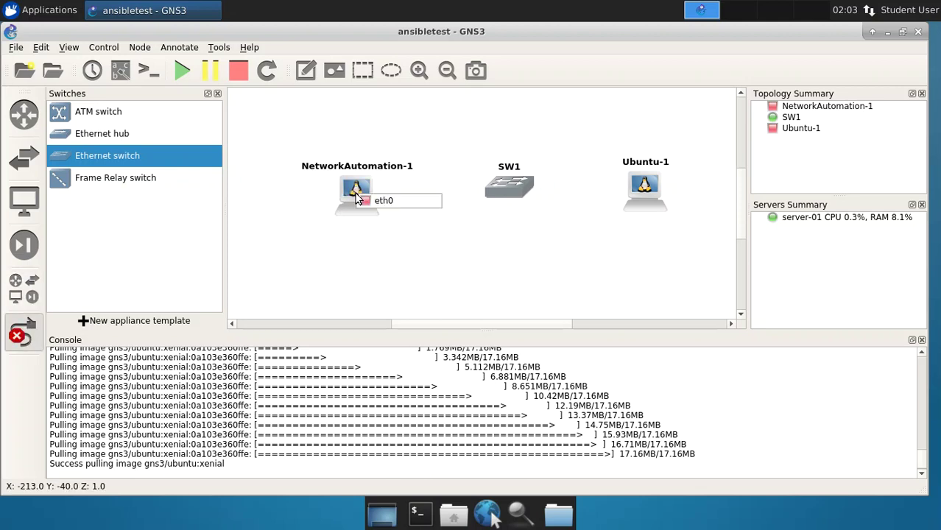
click(396, 203)
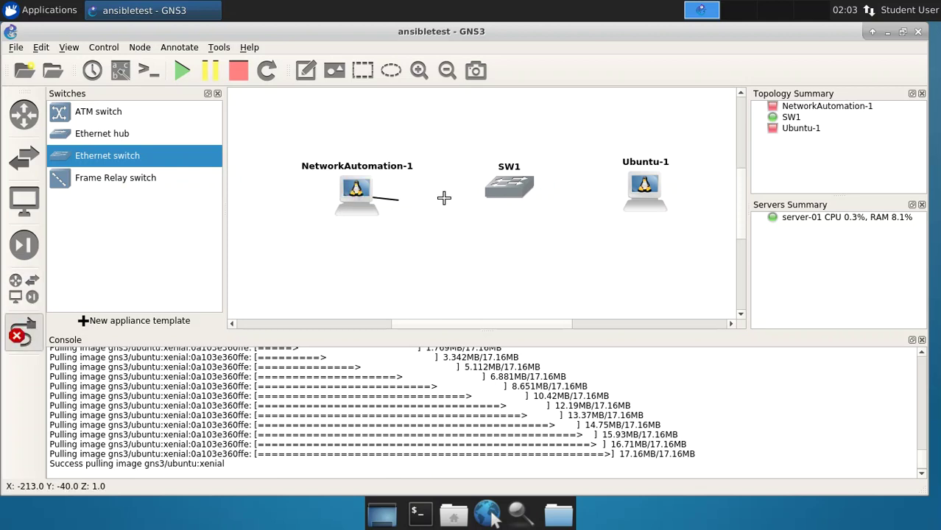
click(512, 187)
click(551, 194)
click(516, 190)
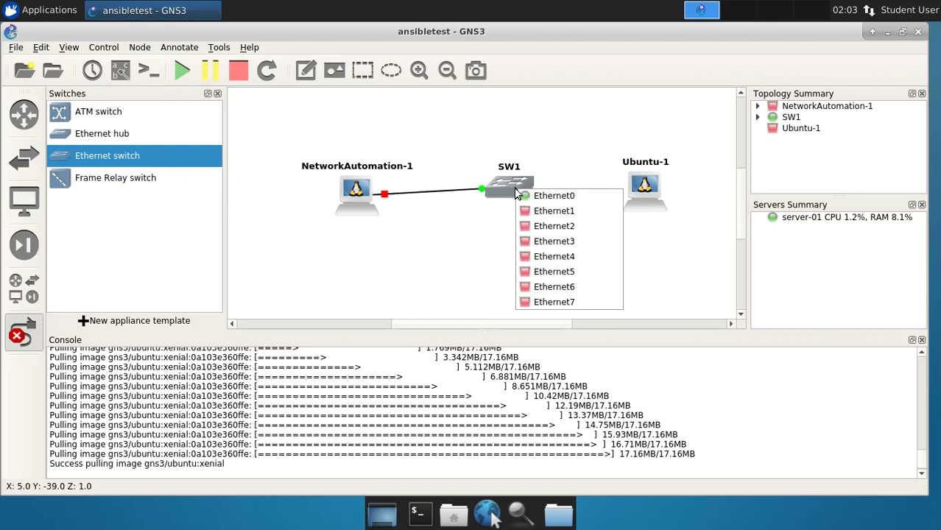
click(558, 211)
click(646, 189)
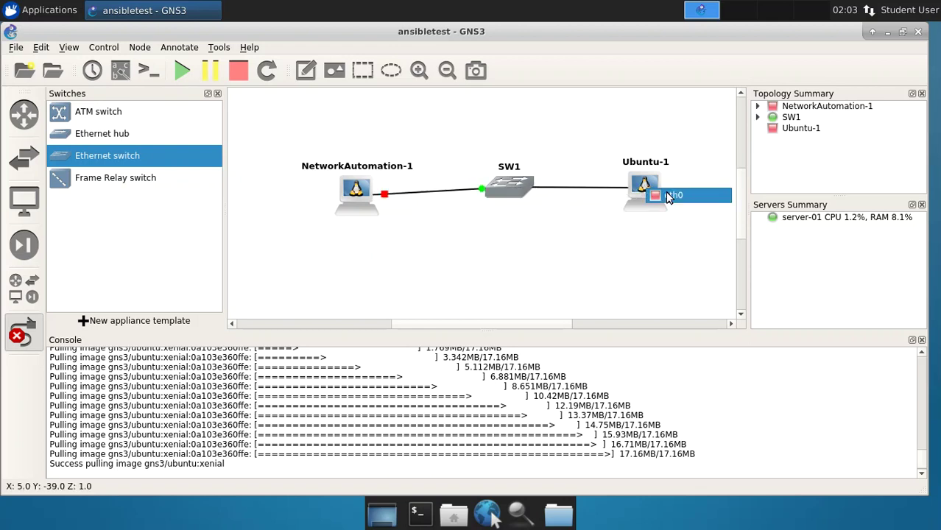
click(675, 194)
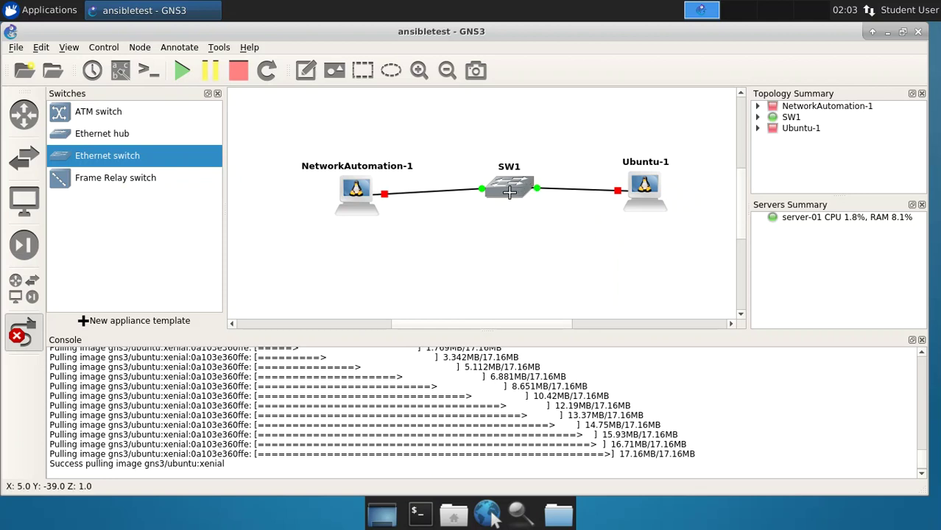
Step: Stop drawing links, nudge SW1 slightly lower, and start all devices
click(16, 335)
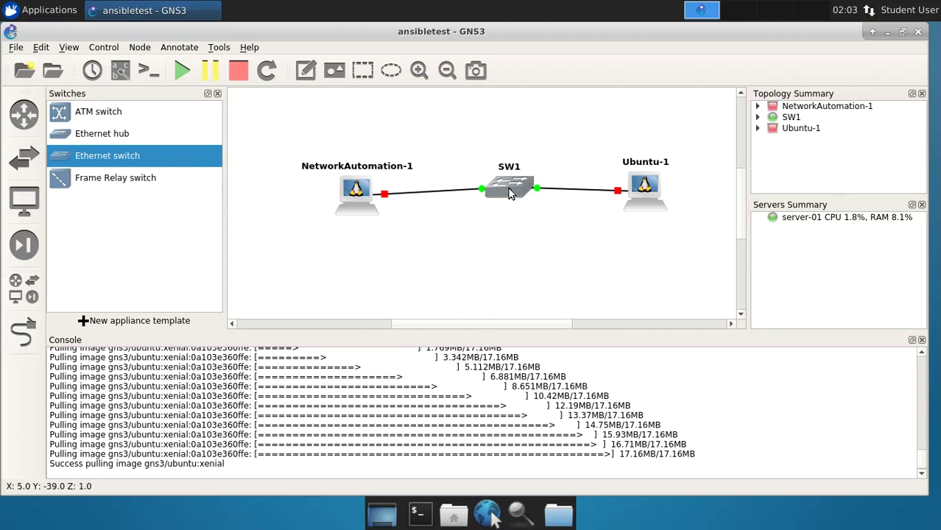
drag(511, 196, 510, 201)
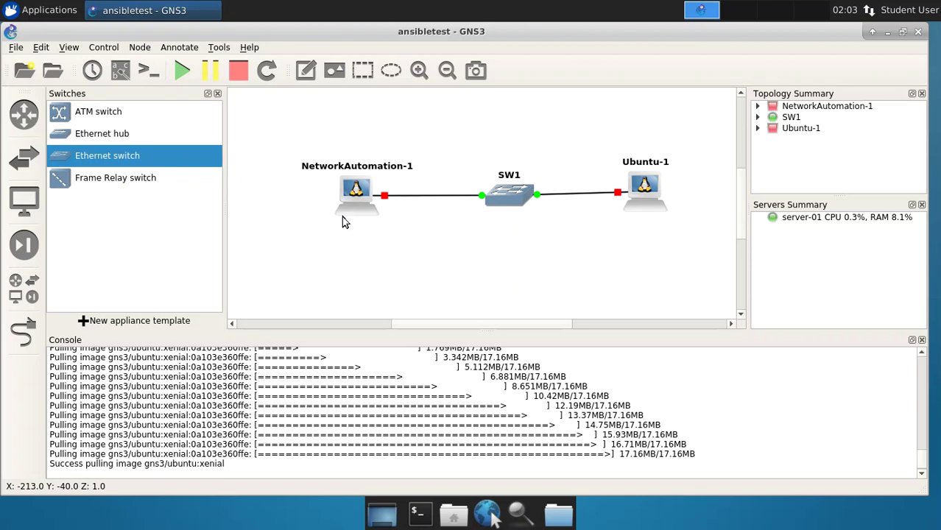
click(183, 72)
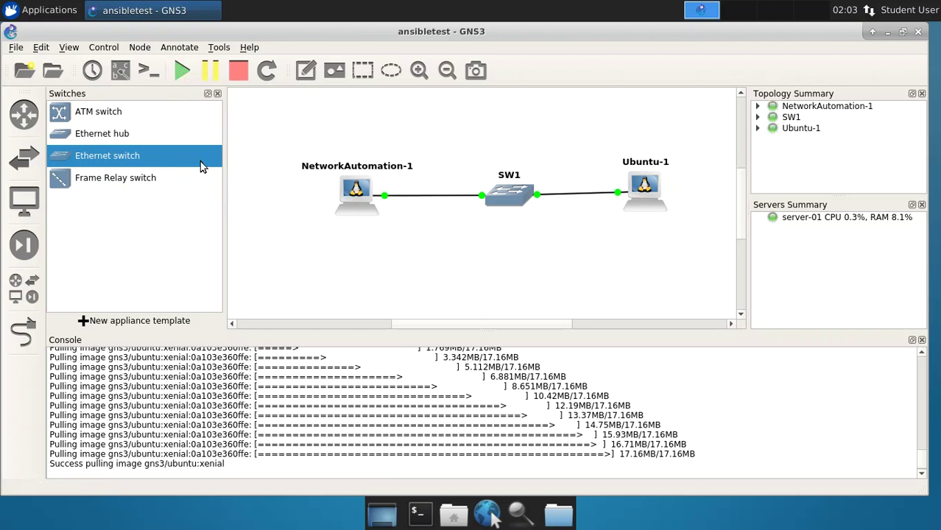
Step: Show interface labels on the links, shift SW1's e0 label left, and open consoles to all nodes
click(121, 74)
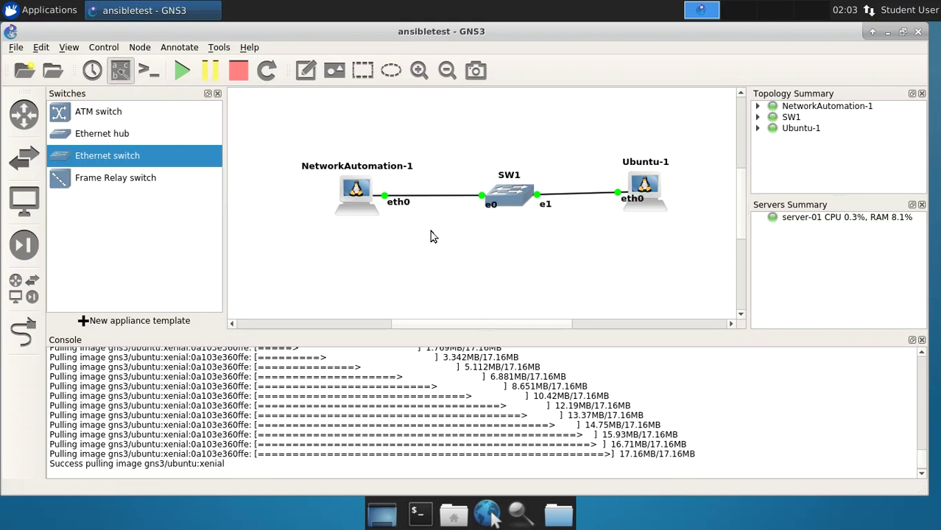
drag(492, 207, 477, 210)
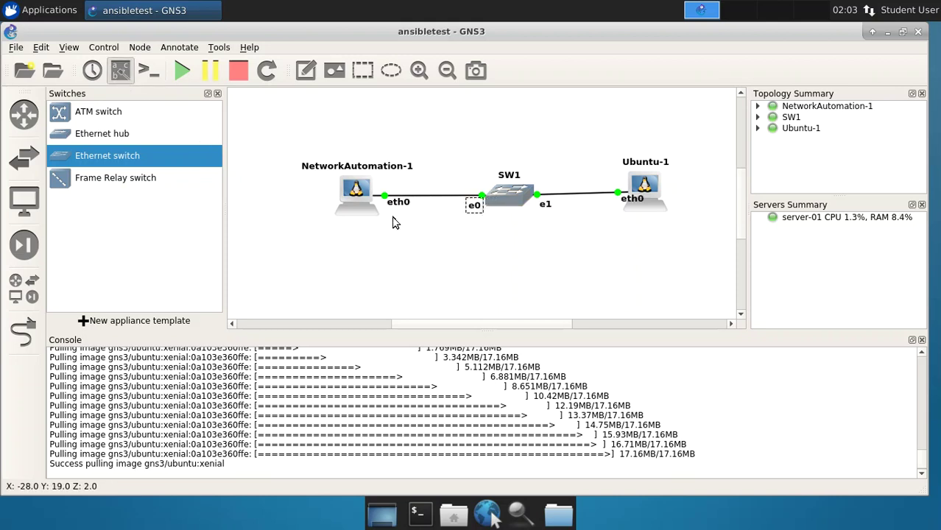
click(152, 75)
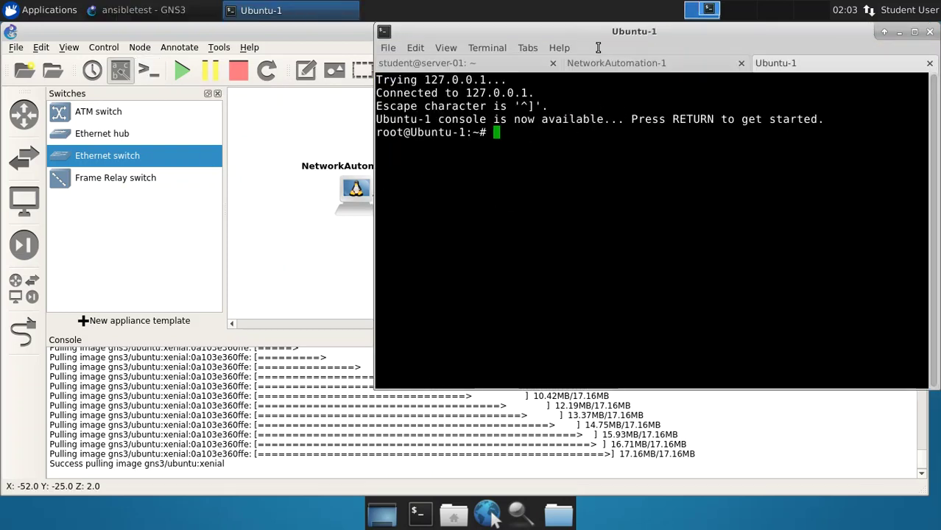
Step: Move the console window and check both tabs, ending on NetworkAutomation-1's console
drag(580, 30, 376, 52)
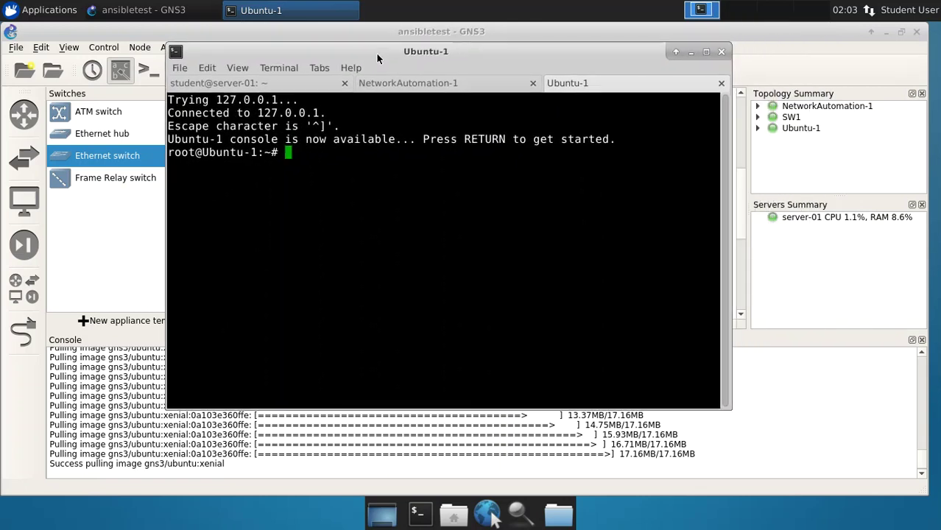
click(410, 84)
click(590, 87)
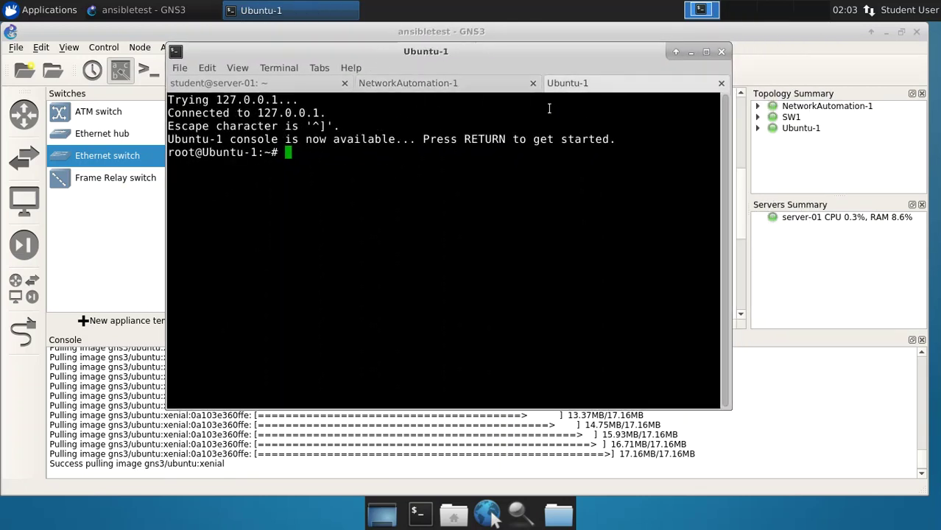
click(424, 87)
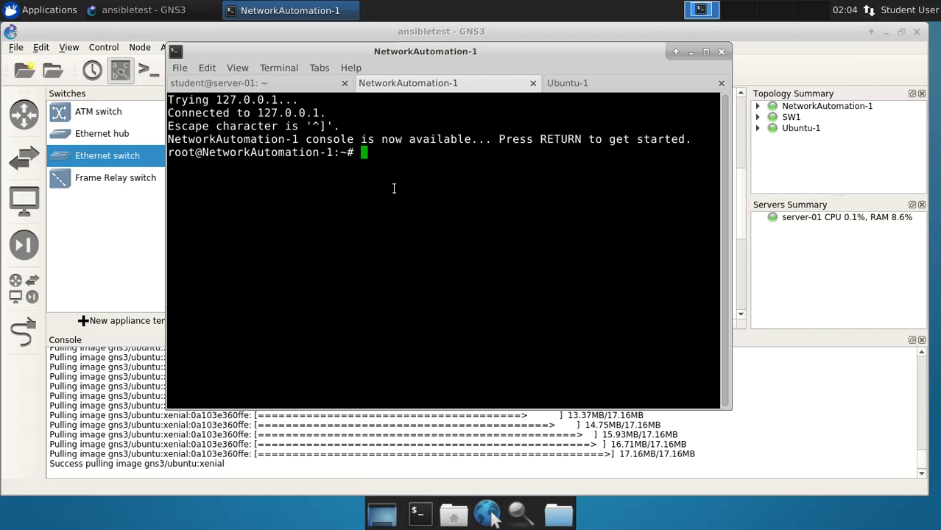
Step: Run ansible --version and highlight the ansible 2.3.2.0 and python 2.7.12 lines
text(ansible)
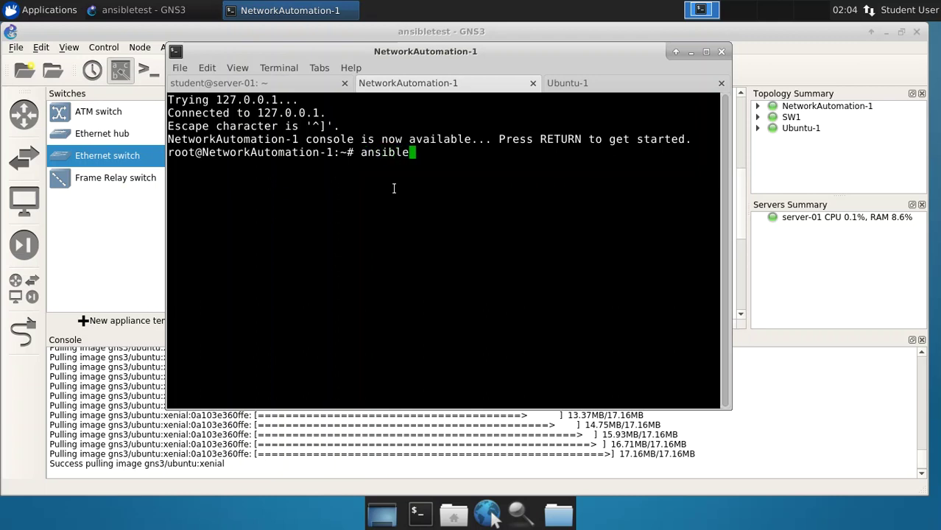
text( --)
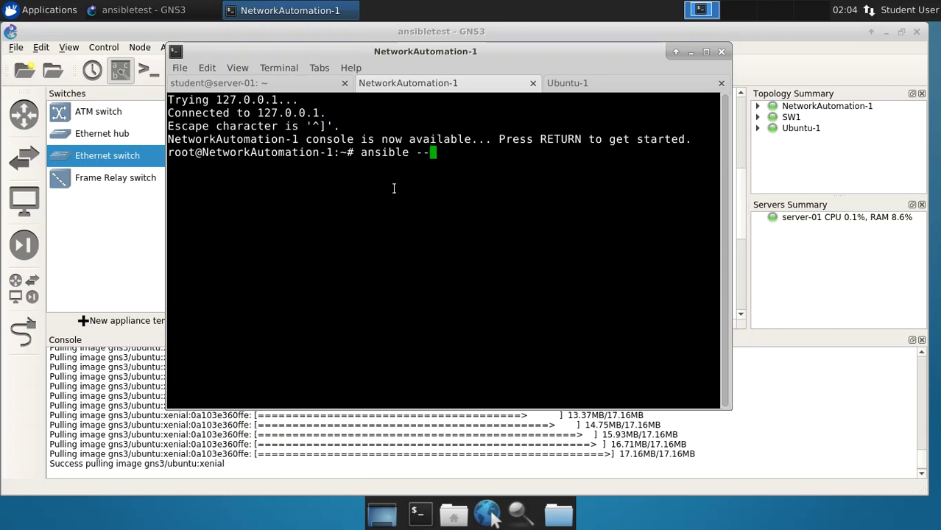
text(version)
key(Return)
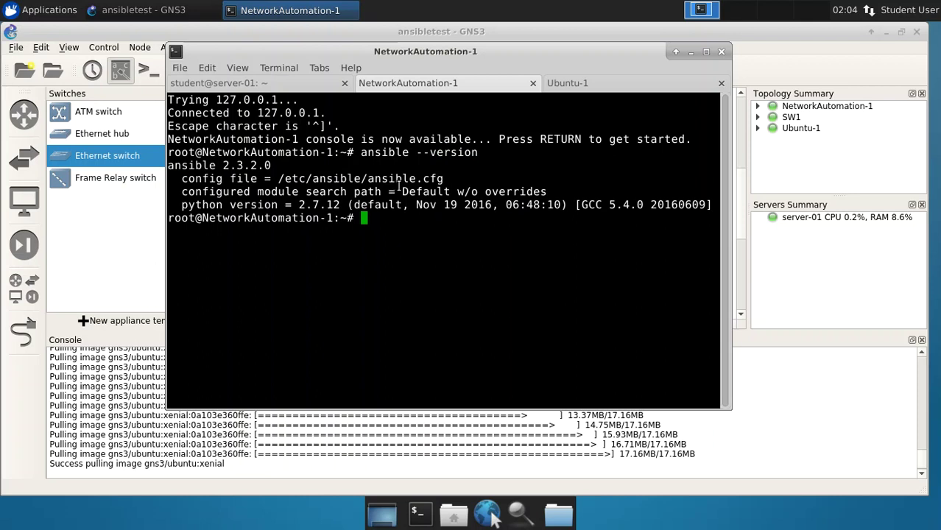
drag(275, 166, 223, 166)
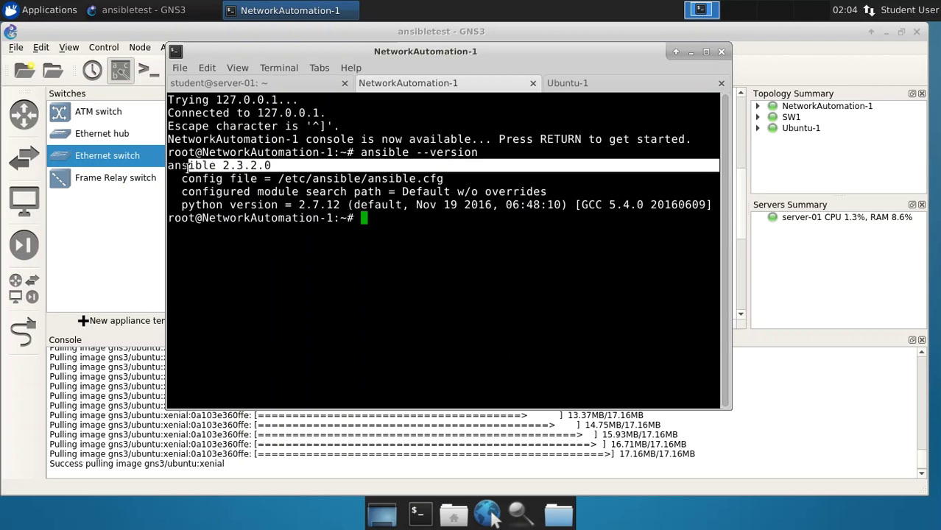
drag(188, 166, 168, 166)
drag(182, 205, 340, 205)
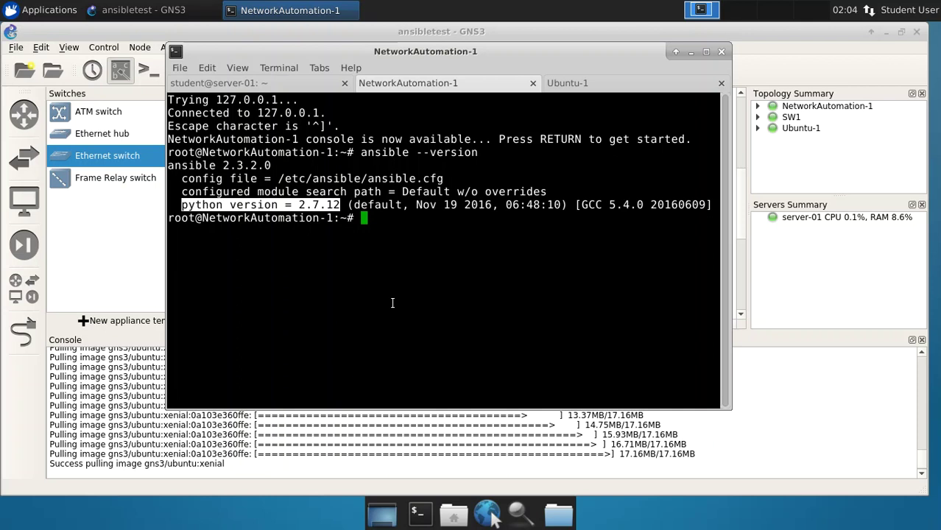
Step: Print NetworkAutomation-1's interfaces file with cat /etc/network/interfaces and highlight the command
click(384, 226)
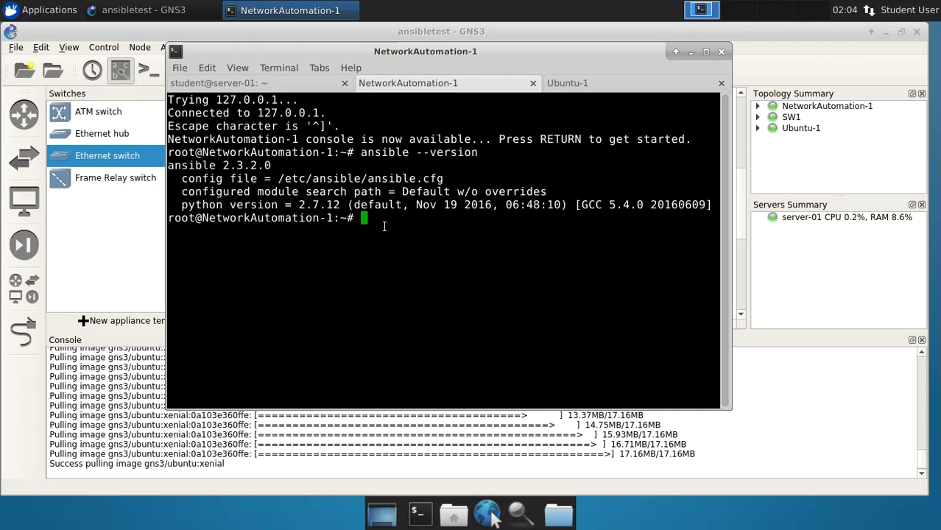
text(cat /etc/network)
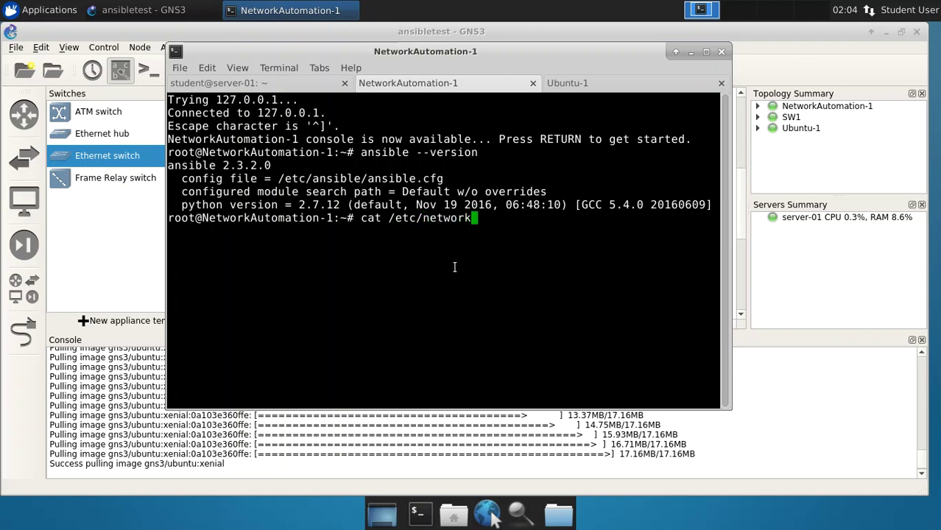
text(/interfaces)
key(Return)
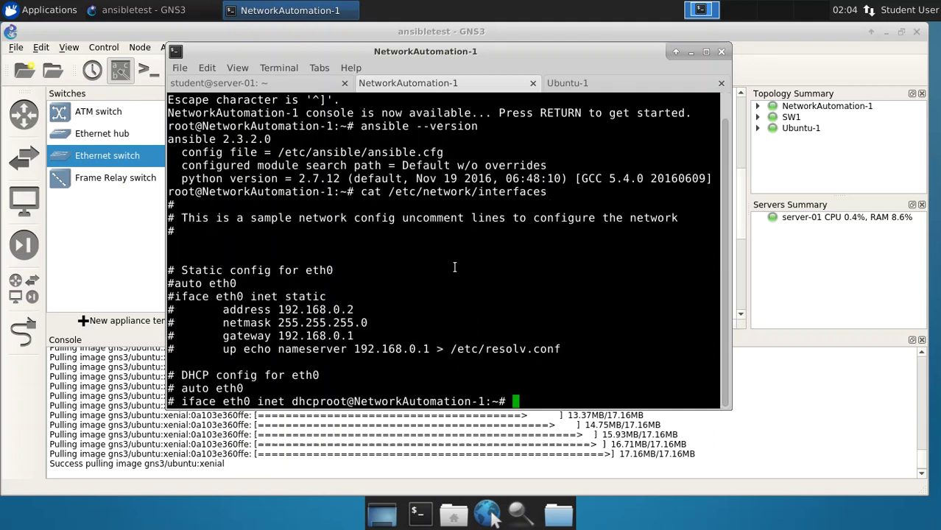
drag(361, 192, 549, 192)
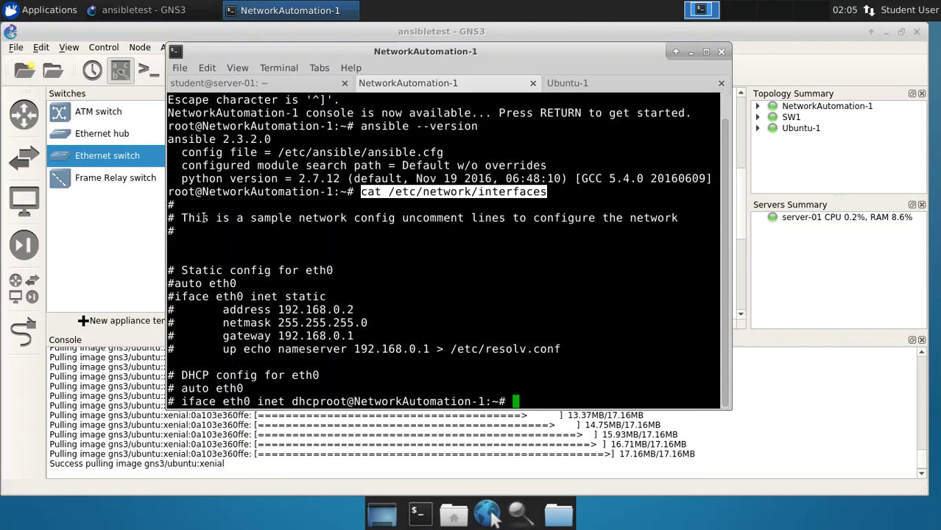
Step: Highlight the static eth0 address 192.168.0.2, netmask, gateway 192.168.0.1 and DHCP lines, then go to Ubuntu-1
drag(251, 218, 458, 218)
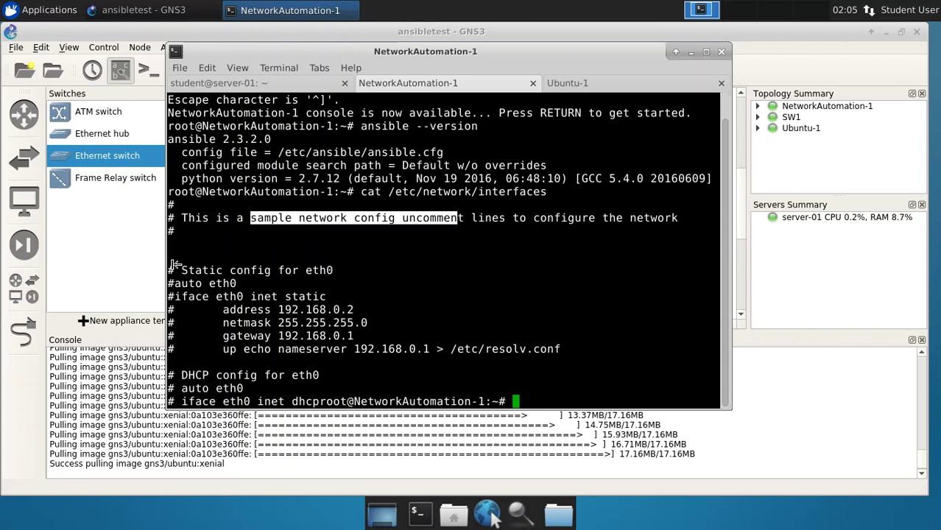
drag(182, 270, 349, 272)
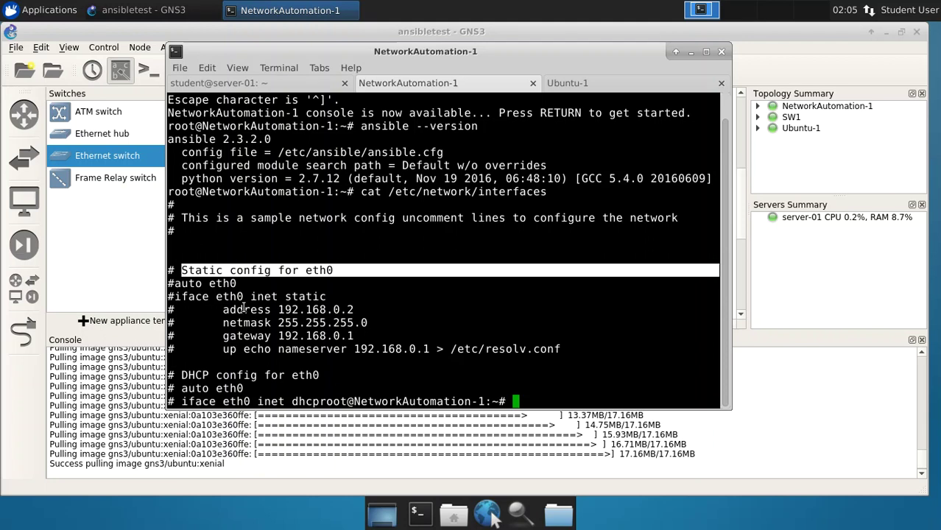
drag(221, 313, 367, 310)
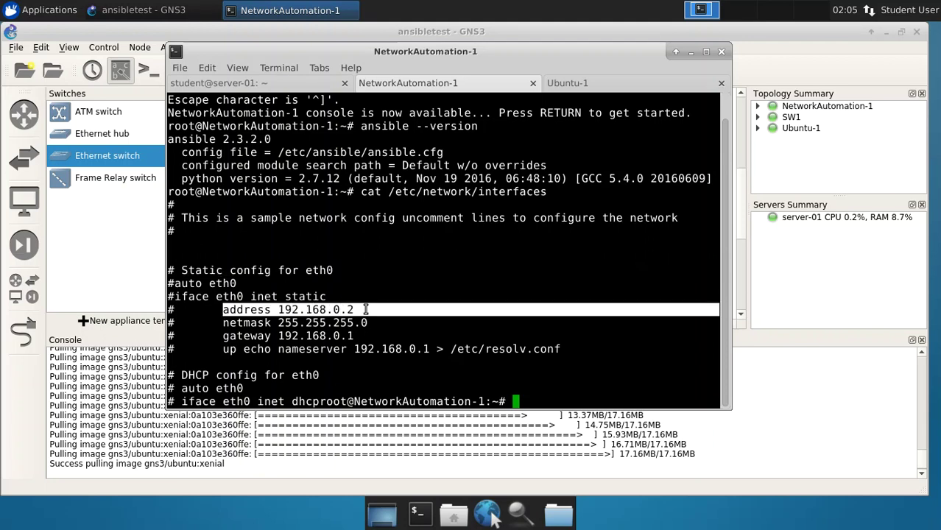
drag(176, 324, 379, 321)
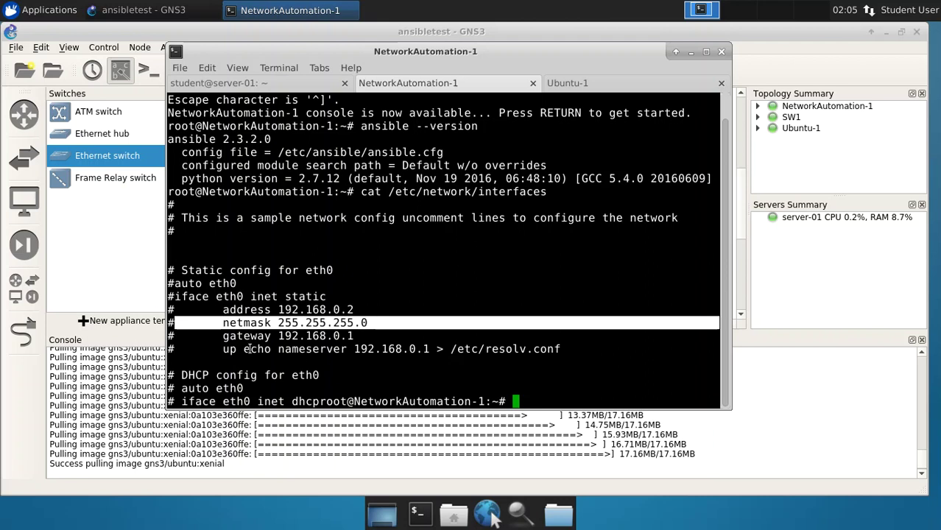
drag(223, 338, 388, 341)
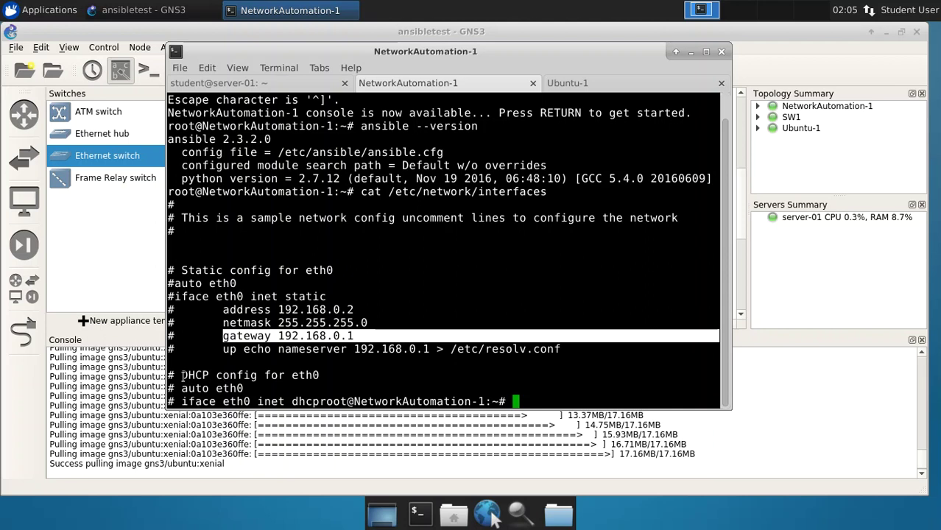
drag(181, 376, 322, 375)
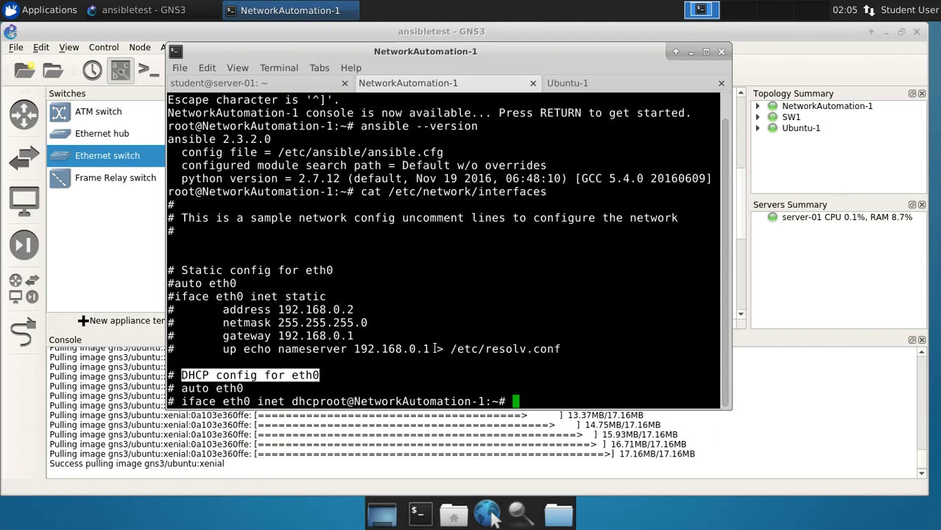
click(581, 87)
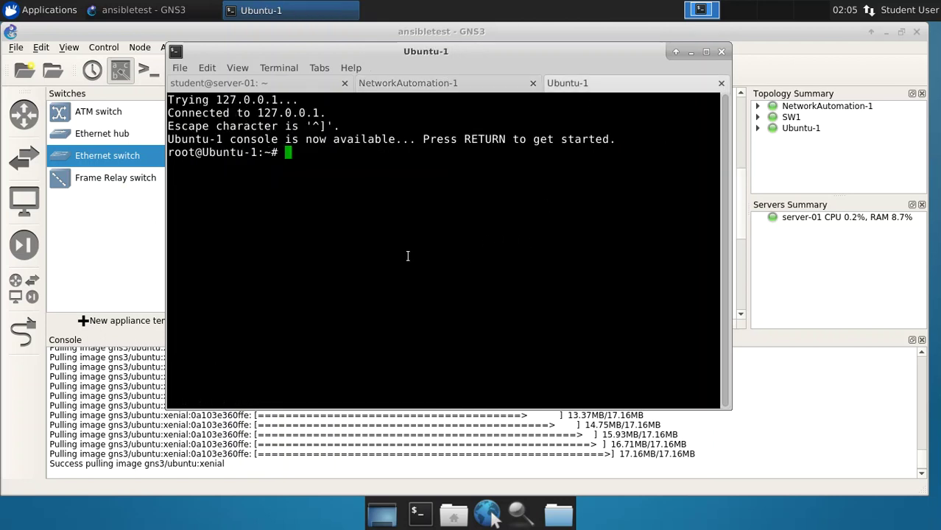
Step: Run cat /etc/network/interfaces on Ubuntu-1 after adding a fresh prompt
key(Return)
key(Return)
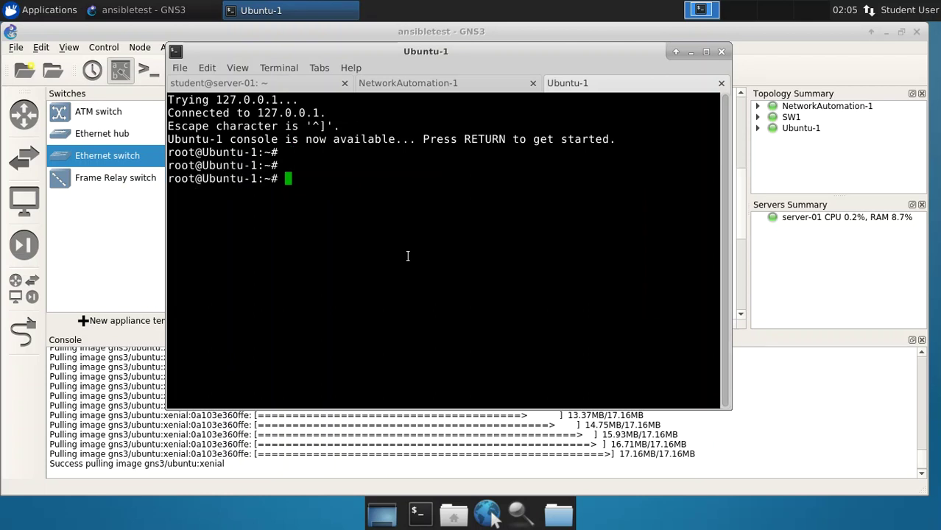
text(cat /etc)
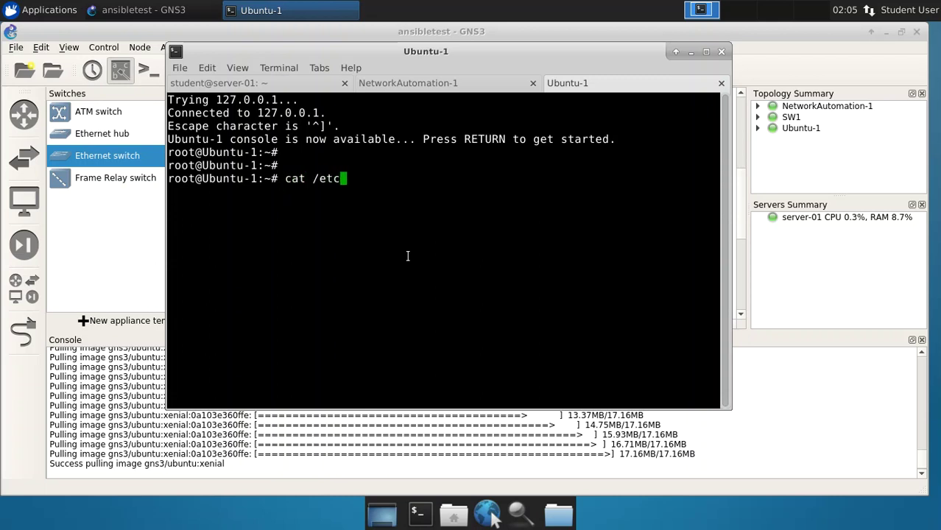
text(/network/i)
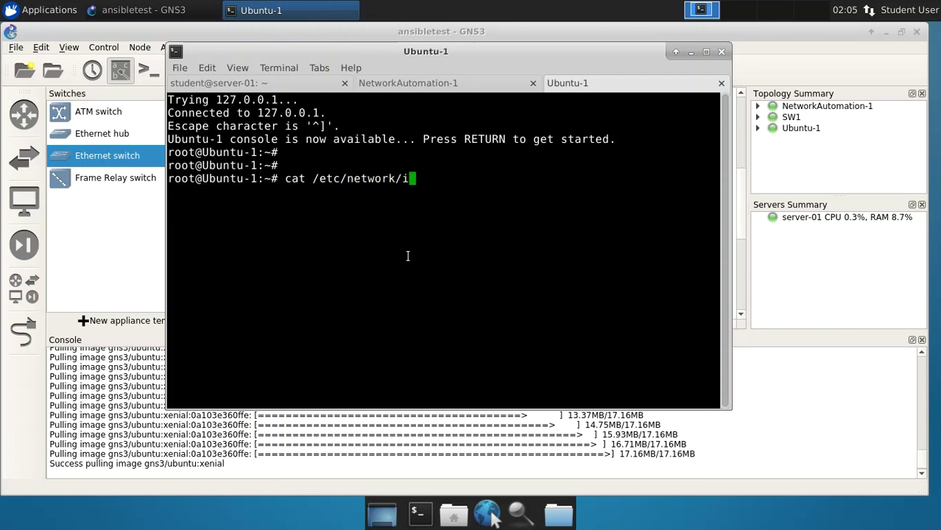
text(nterfaces)
key(Return)
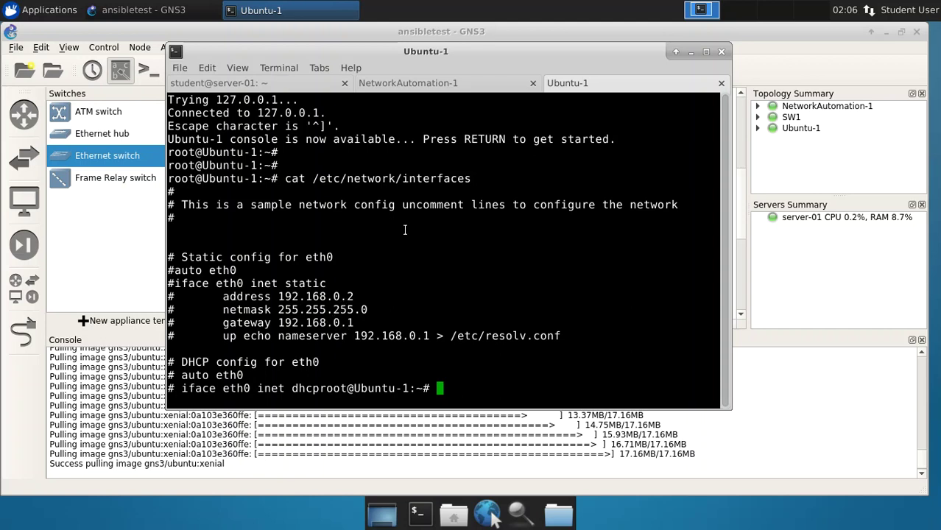
Step: Switch to the NetworkAutomation-1 console and add several blank root prompts below the output
click(420, 83)
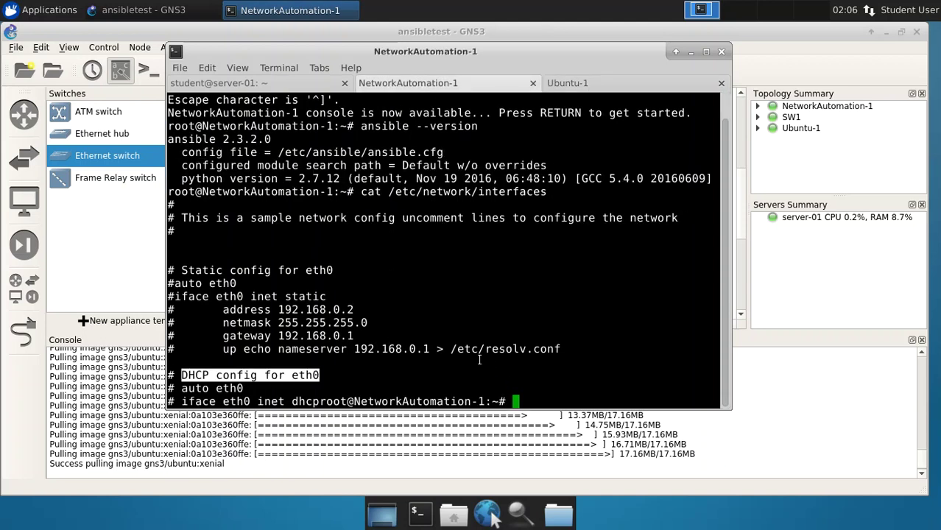
key(Return)
key(Return)
key(Return)
key(Return)
key(Return)
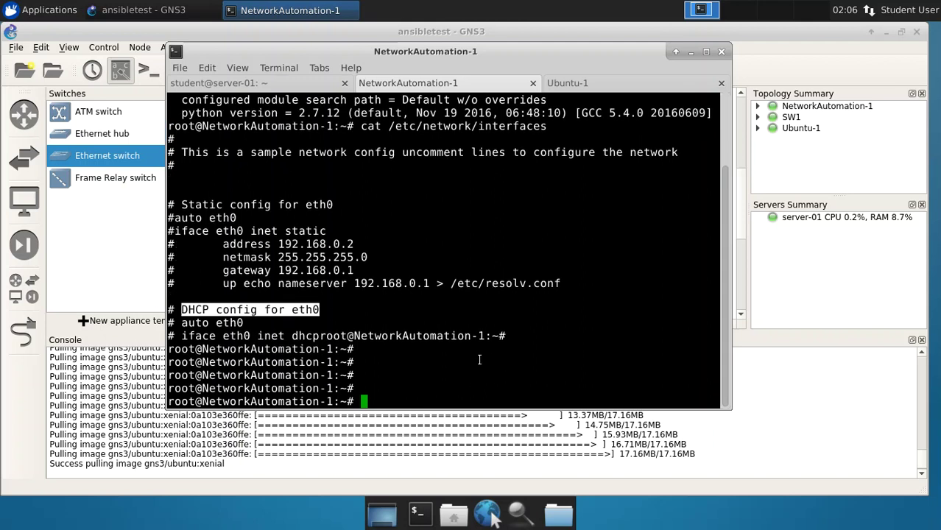